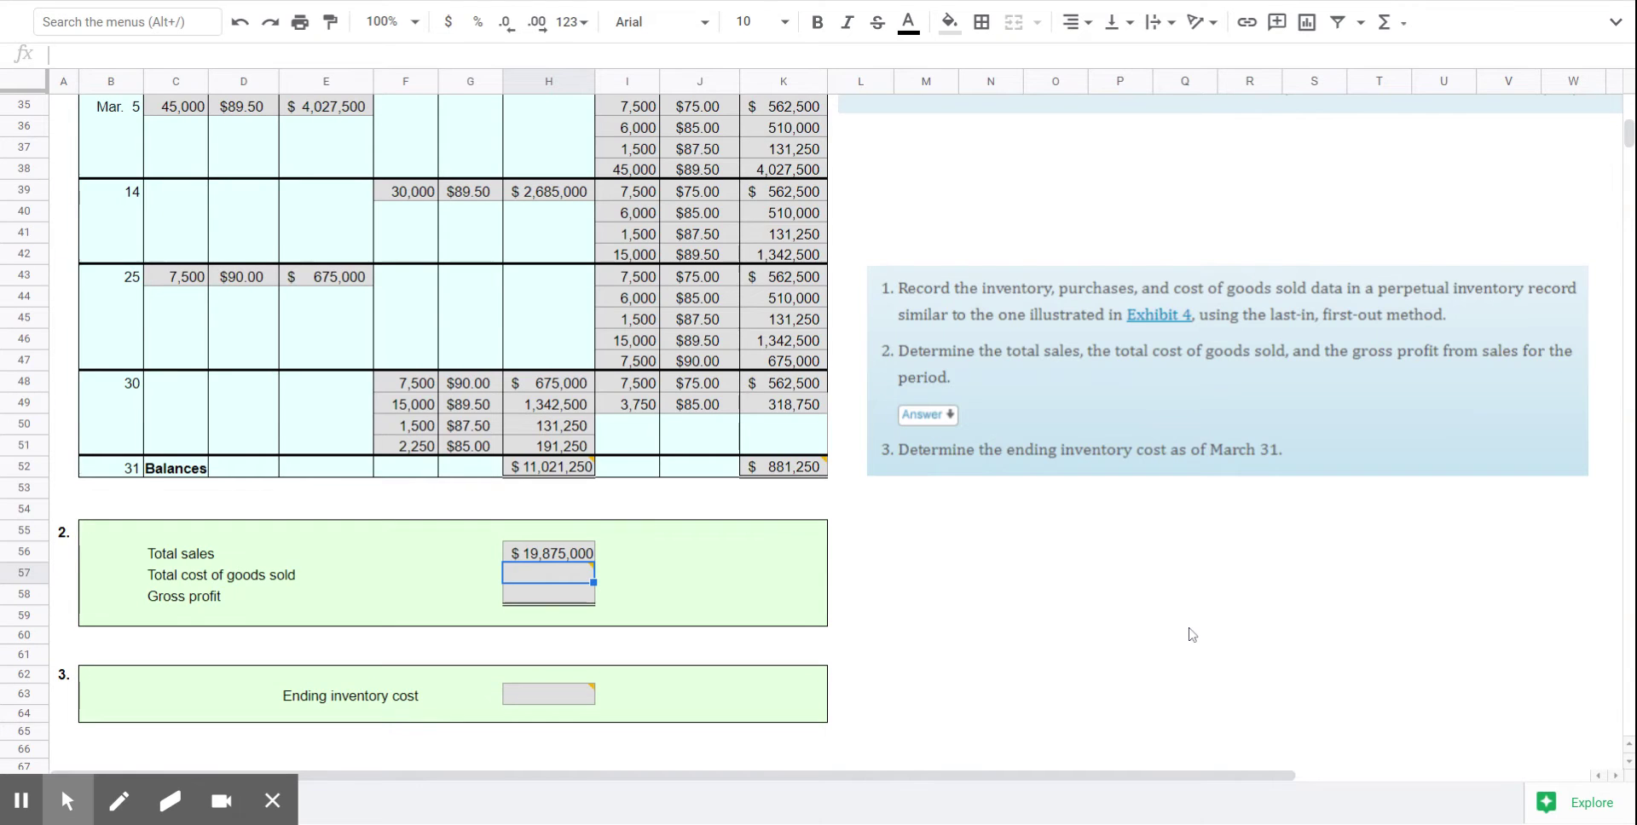
# - Review the LIFO inventory record's purchases, cost of goods sold and March 31 balances against the transaction list and the assignment questions
pyautogui.scroll(1, 1192, 635)
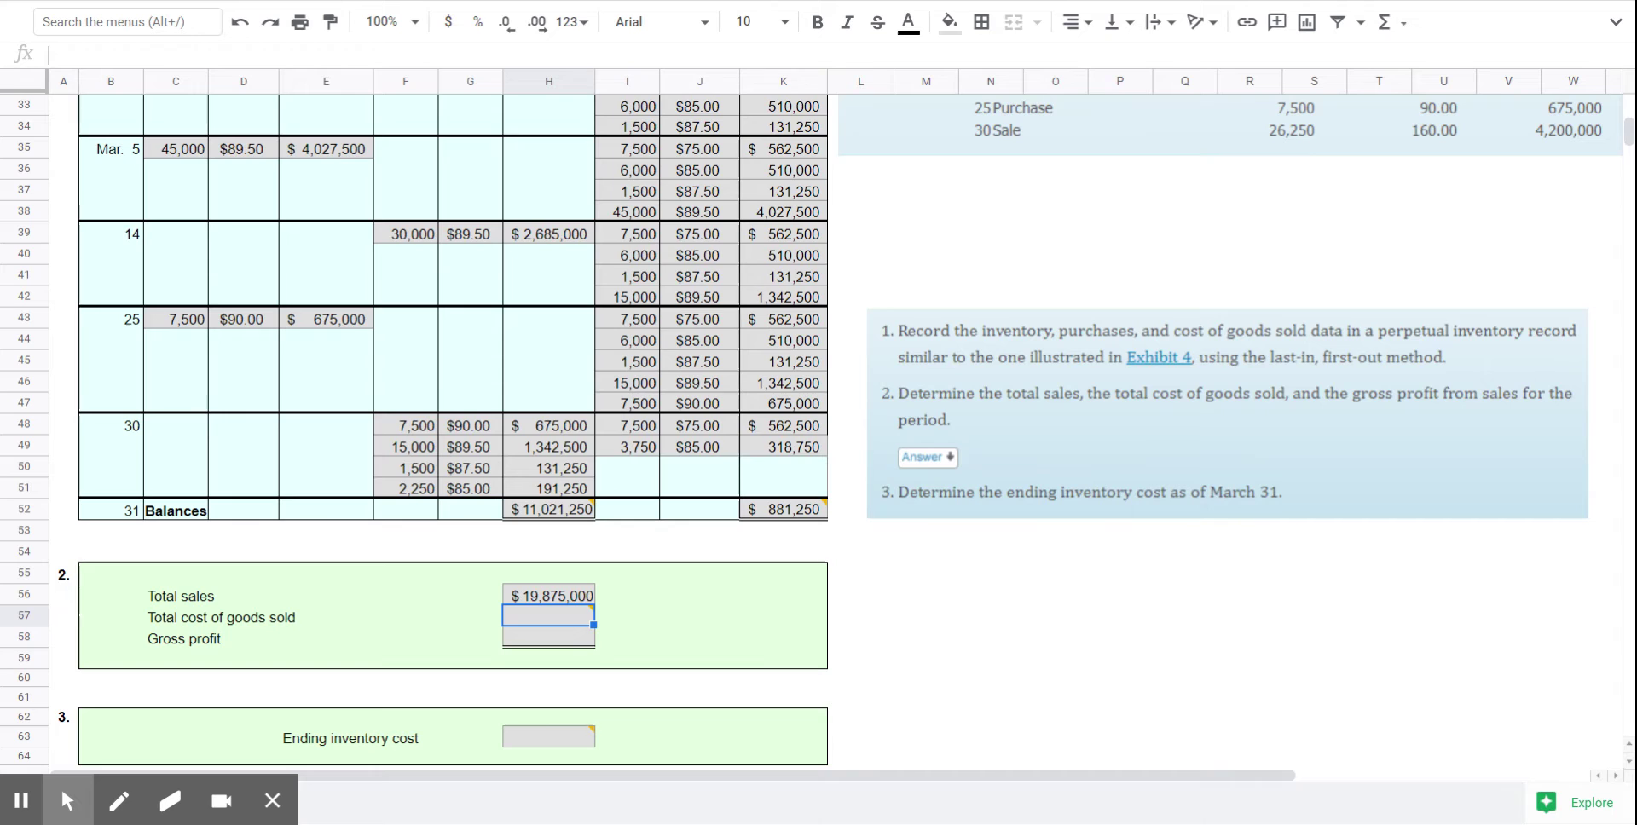
pyautogui.click(1122, 628)
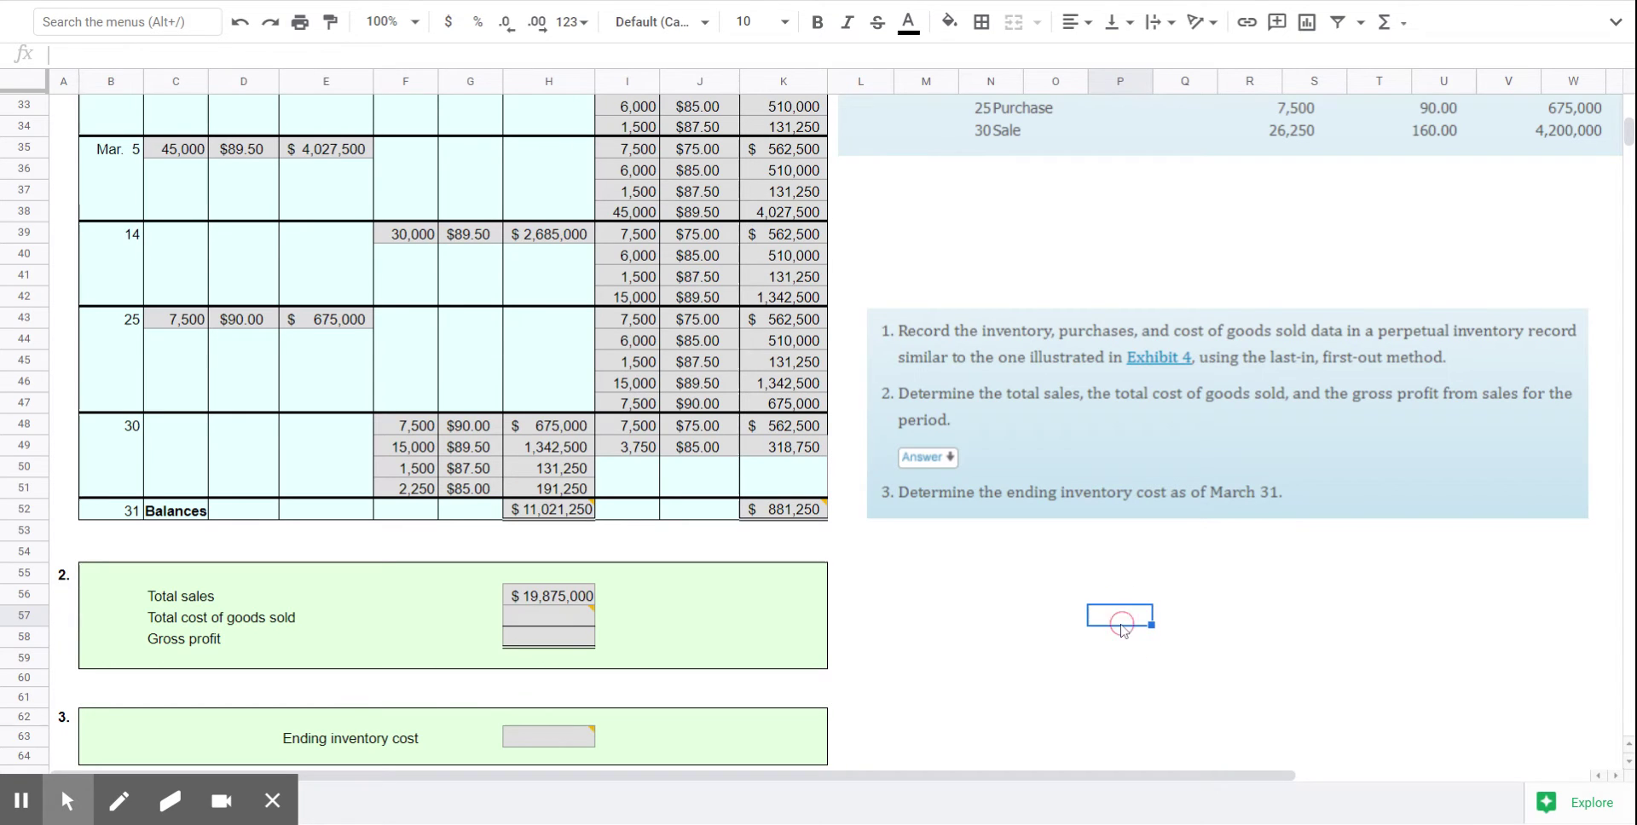
pyautogui.scroll(3, 1122, 628)
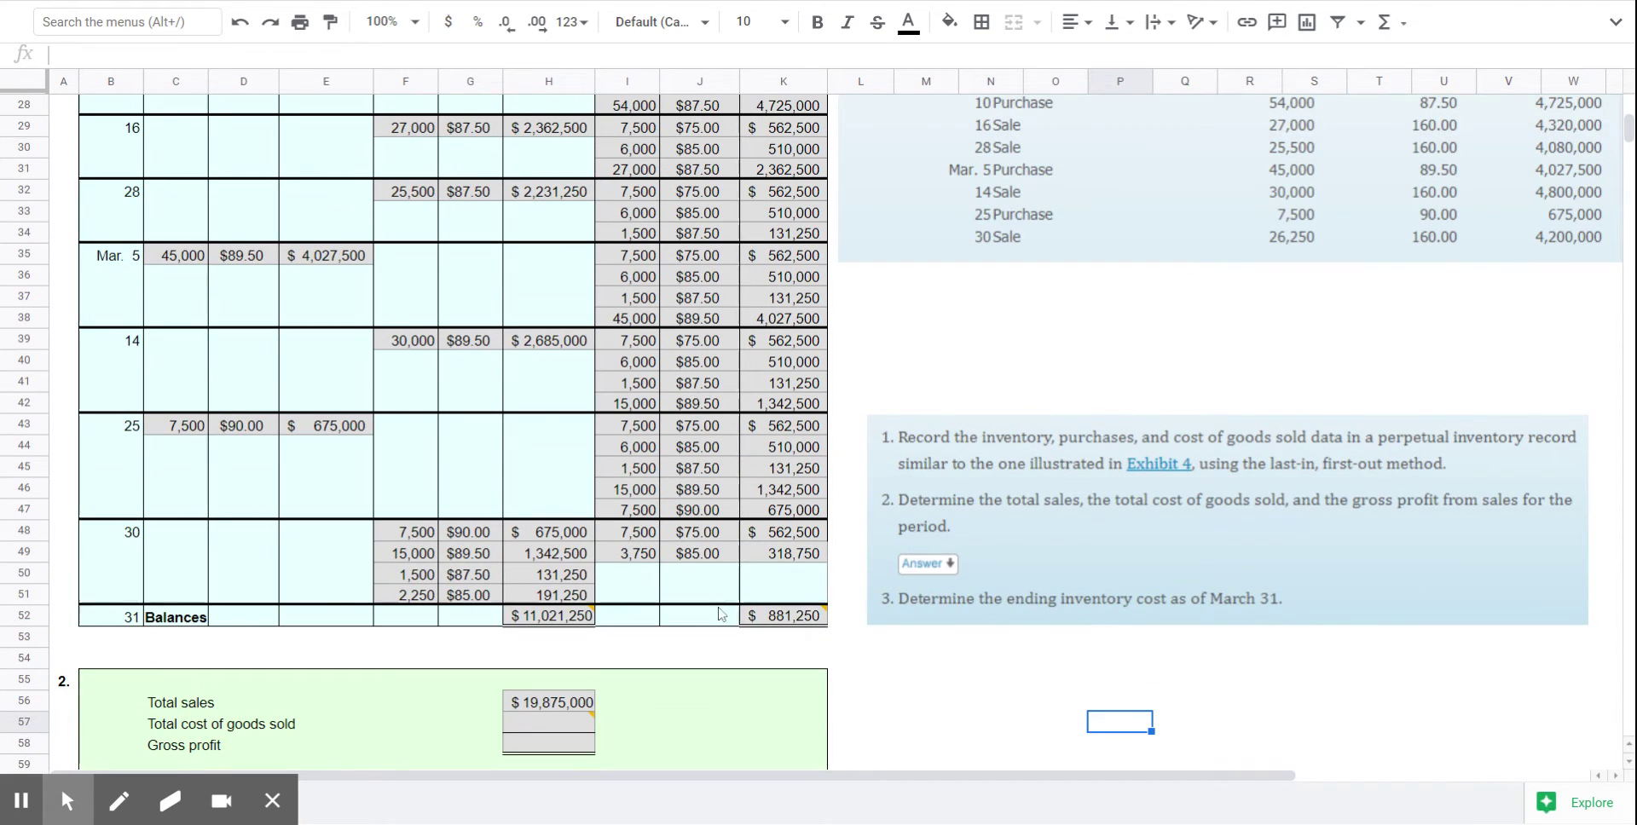
pyautogui.scroll(2, 1183, 421)
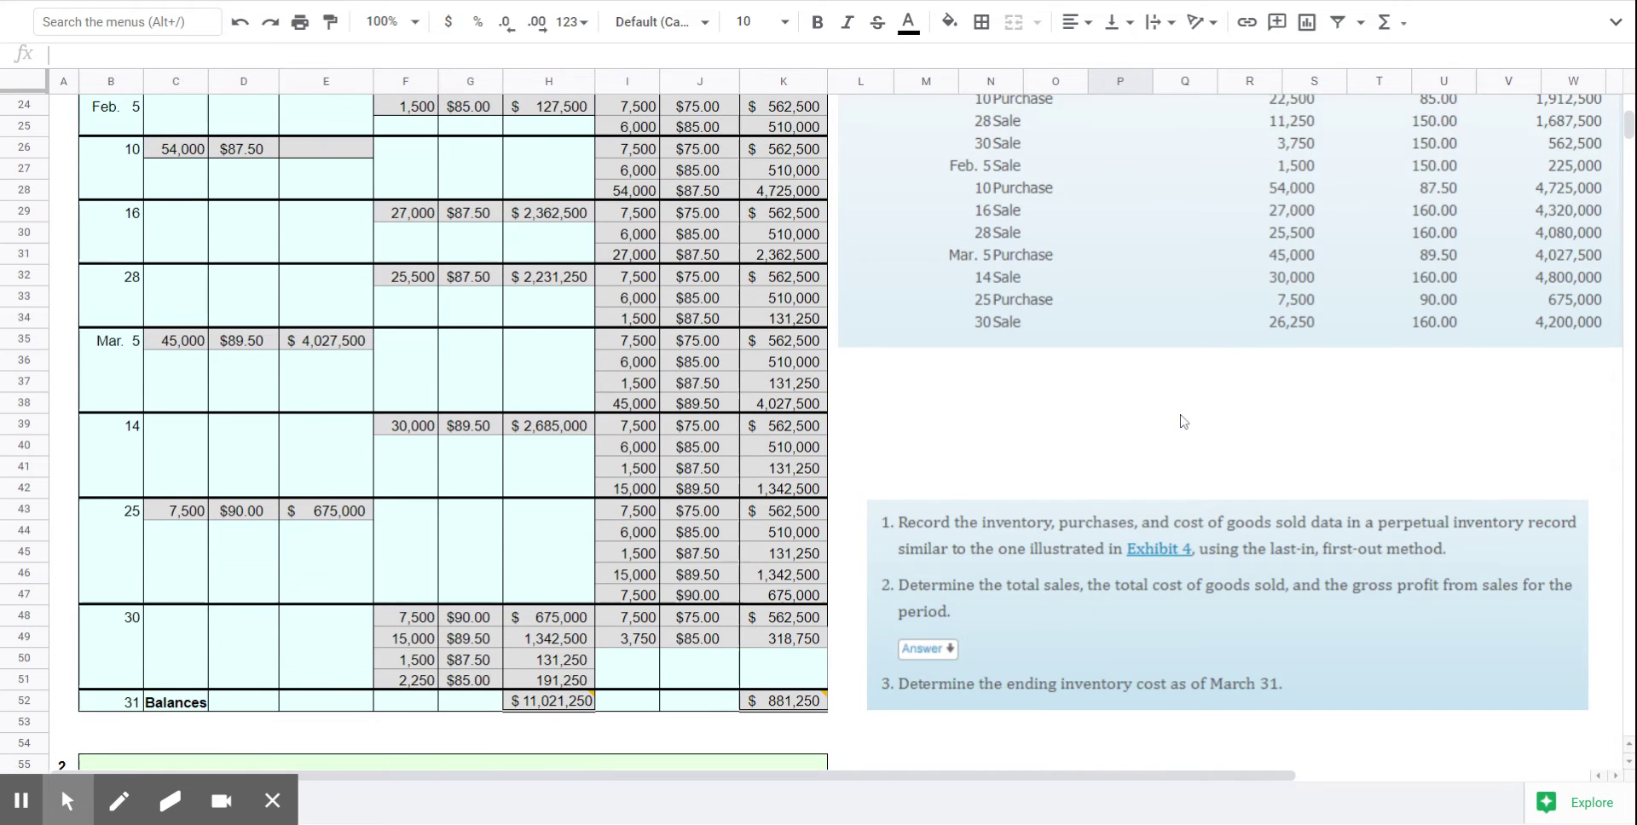
pyautogui.click(558, 219)
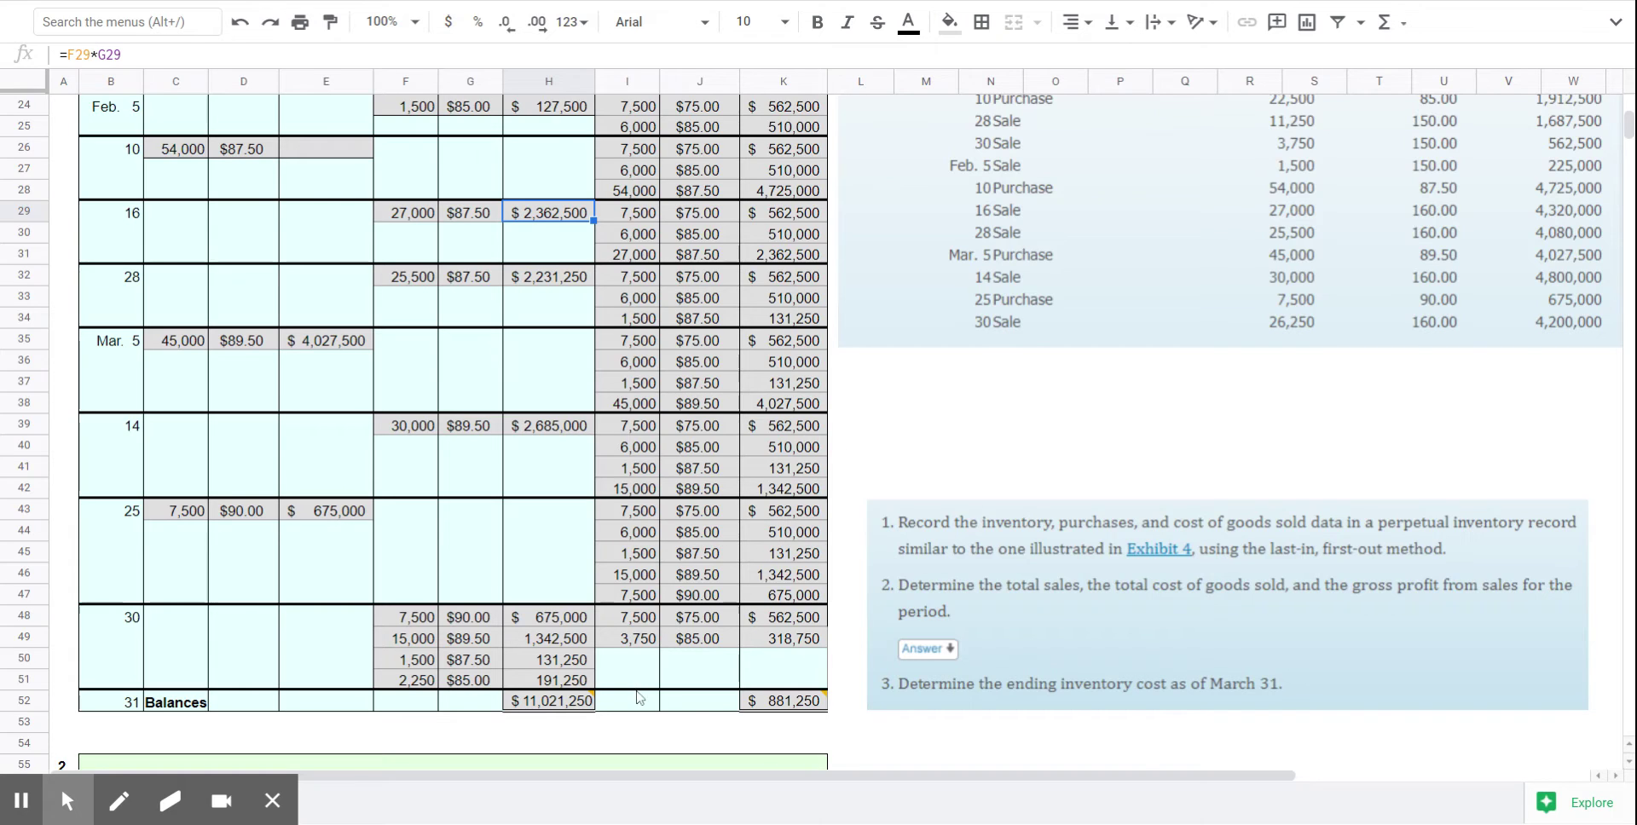
pyautogui.moveTo(653, 699)
pyautogui.moveTo(795, 711)
pyautogui.scroll(-3, 1383, 721)
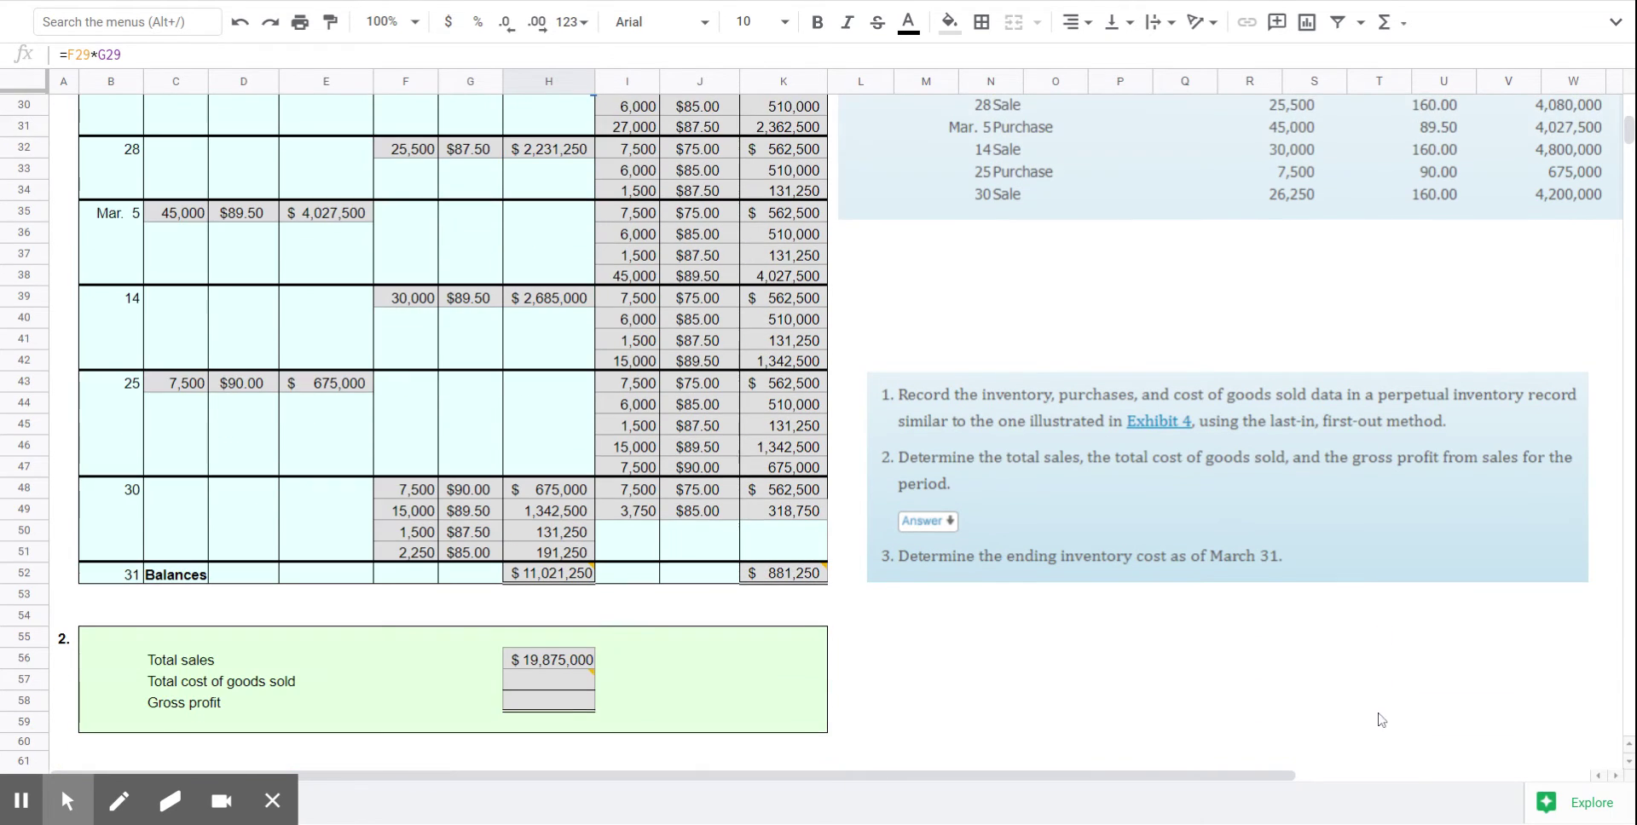
pyautogui.scroll(-1, 1045, 695)
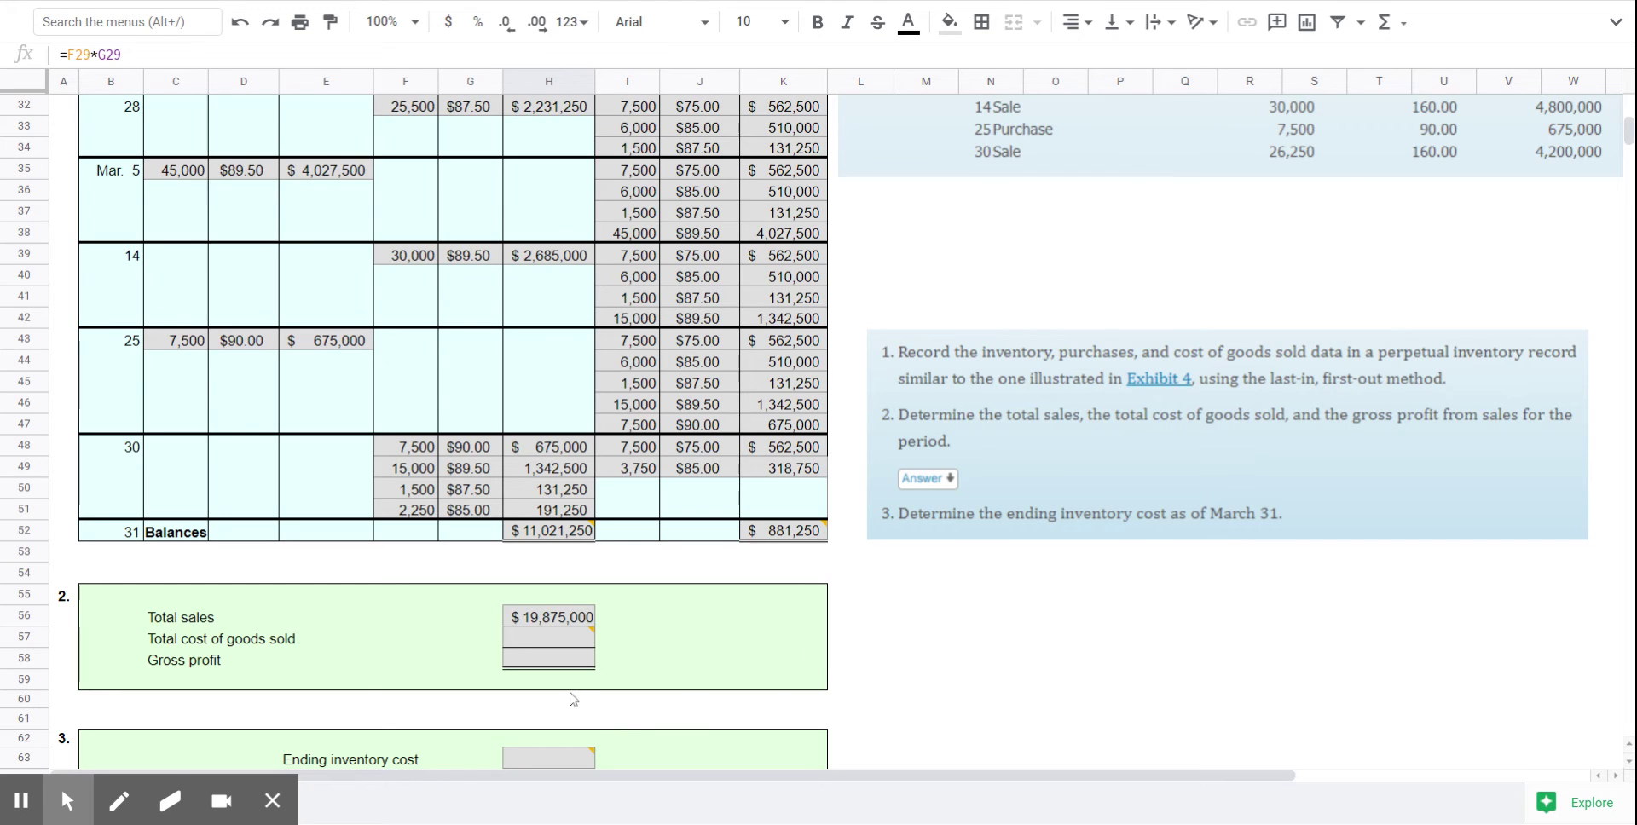
# - Link Total cost of goods sold in H57 to the March 31 cost of goods sold balance in H52
pyautogui.click(562, 646)
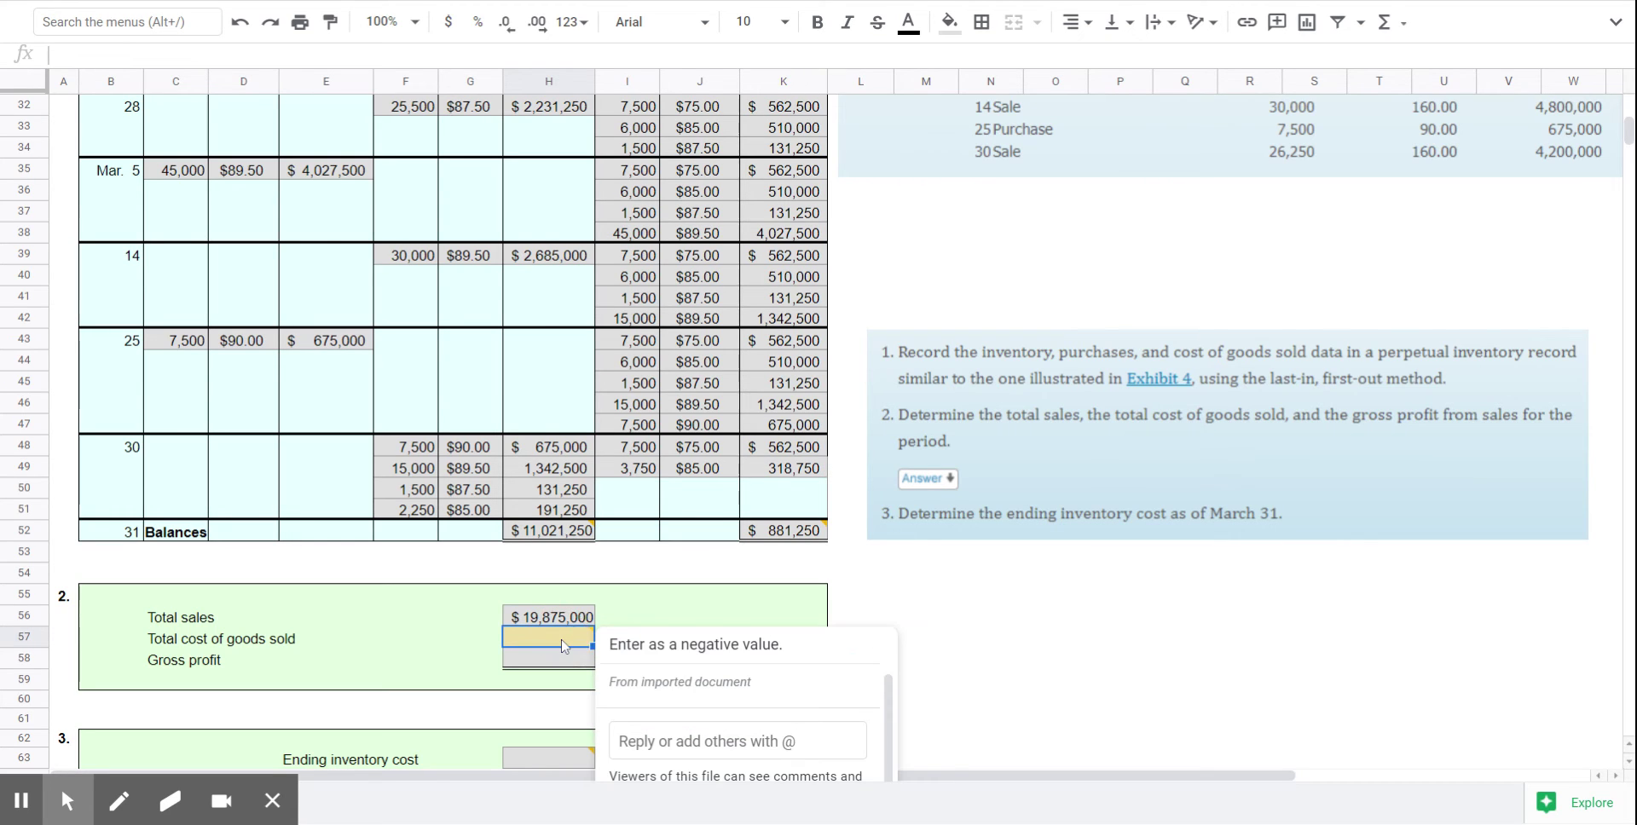
pyautogui.write('=')
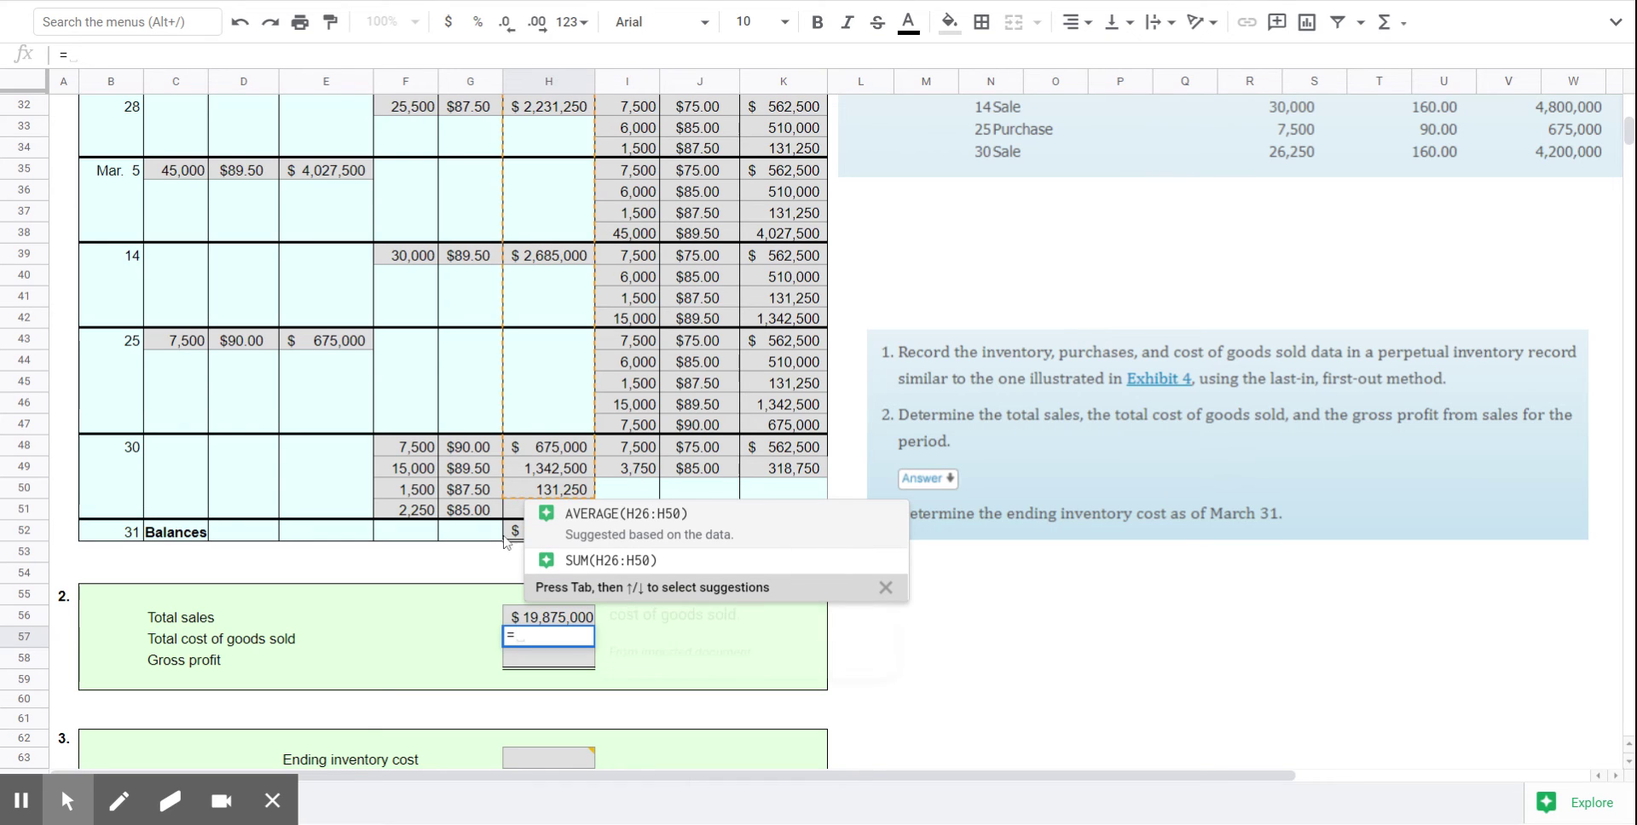
pyautogui.moveTo(516, 537)
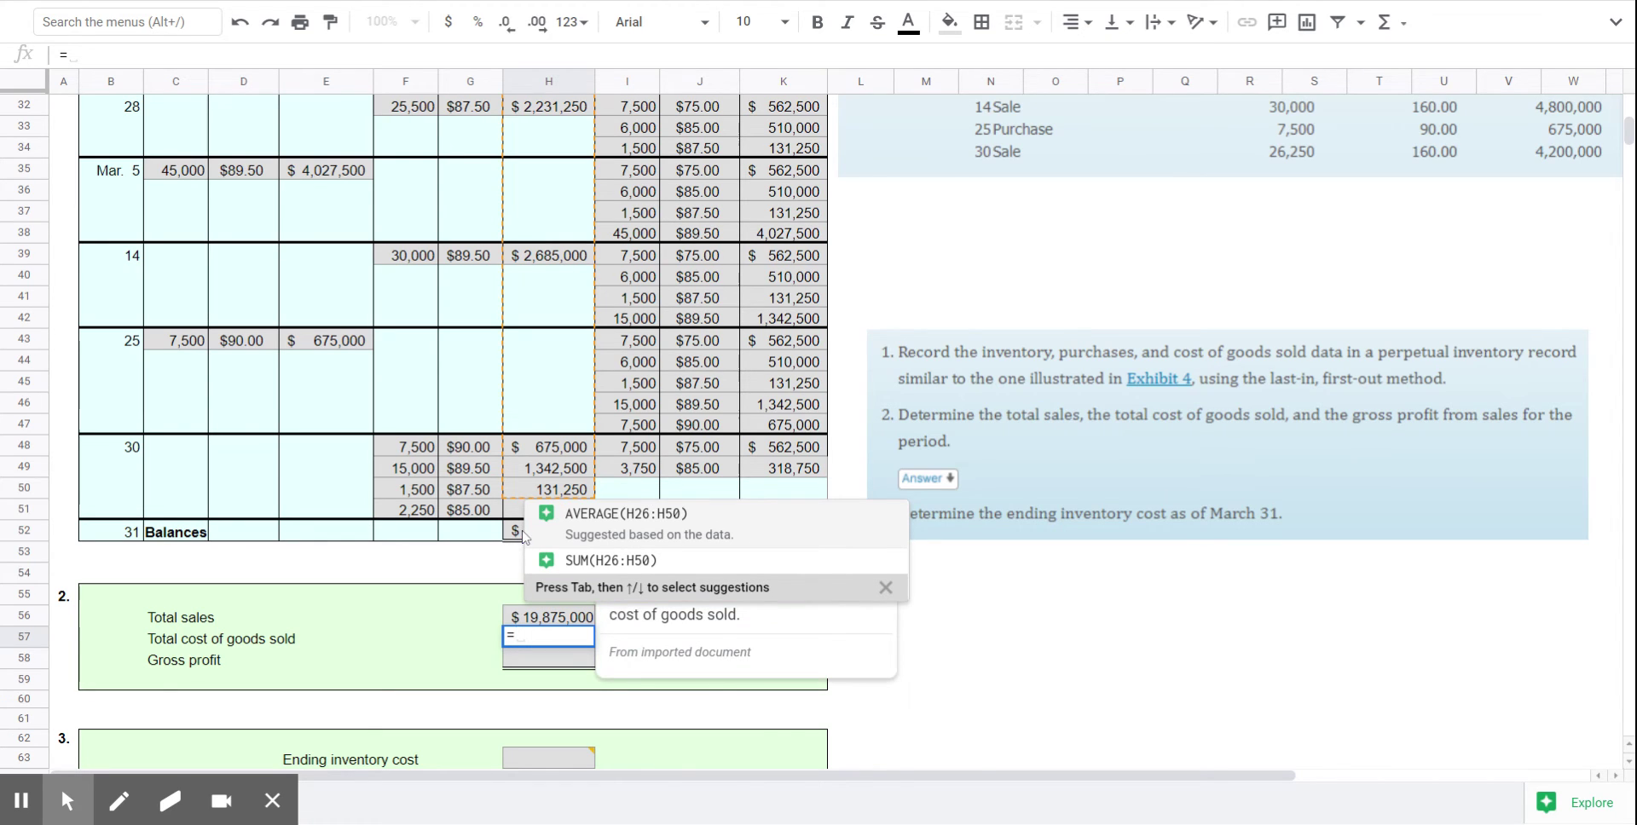
pyautogui.click(522, 535)
pyautogui.press('Return')
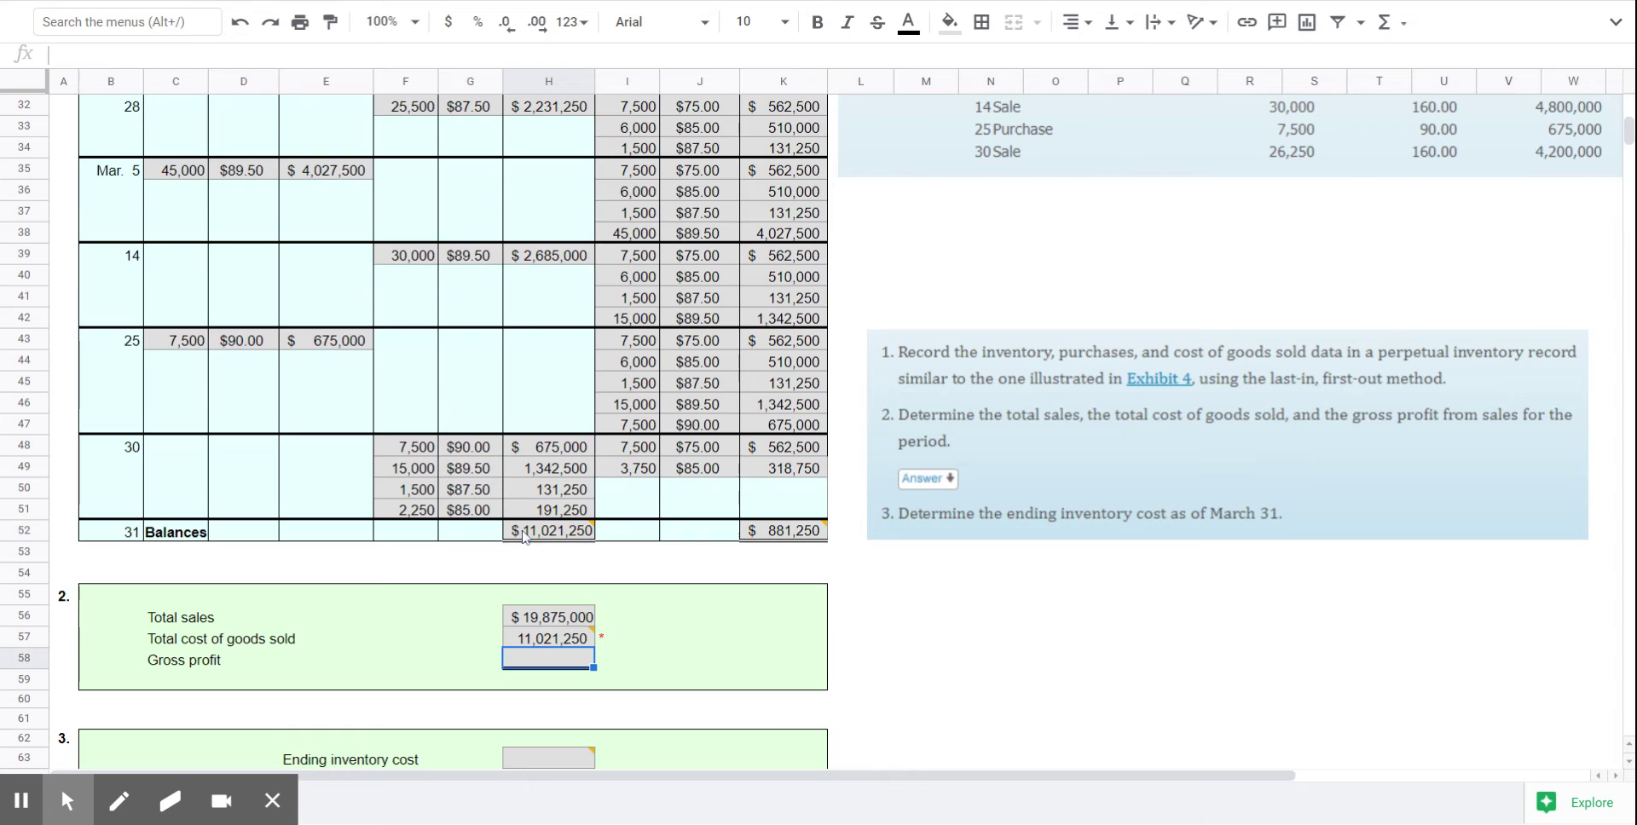
# - Edit the Total cost of goods sold formula in H57 to show the H52 balance as a negative value
pyautogui.click(508, 641)
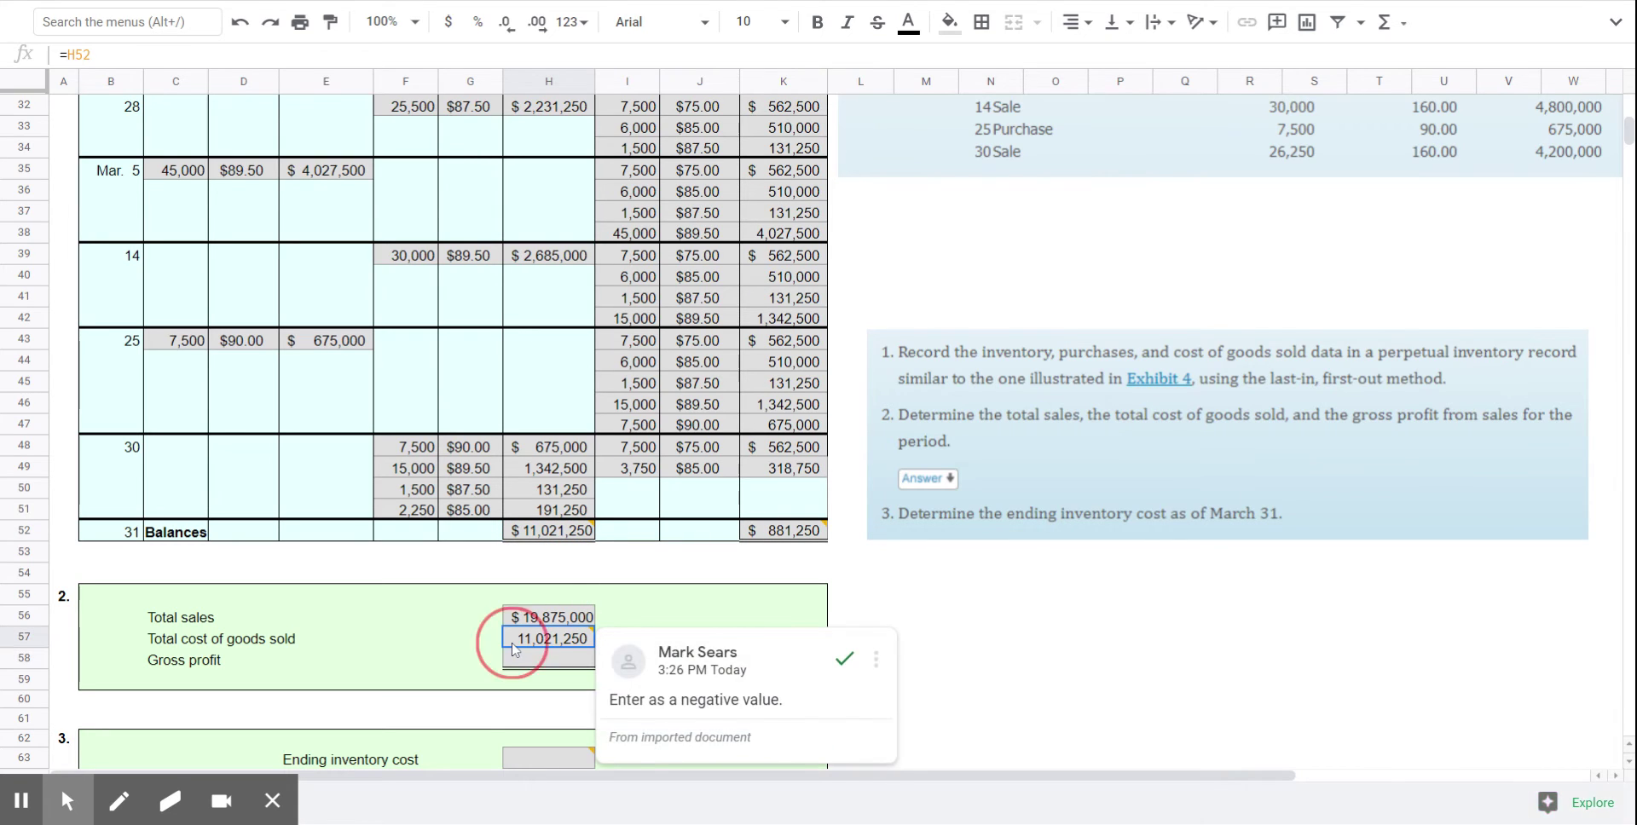
pyautogui.click(516, 643)
pyautogui.doubleClick(515, 647)
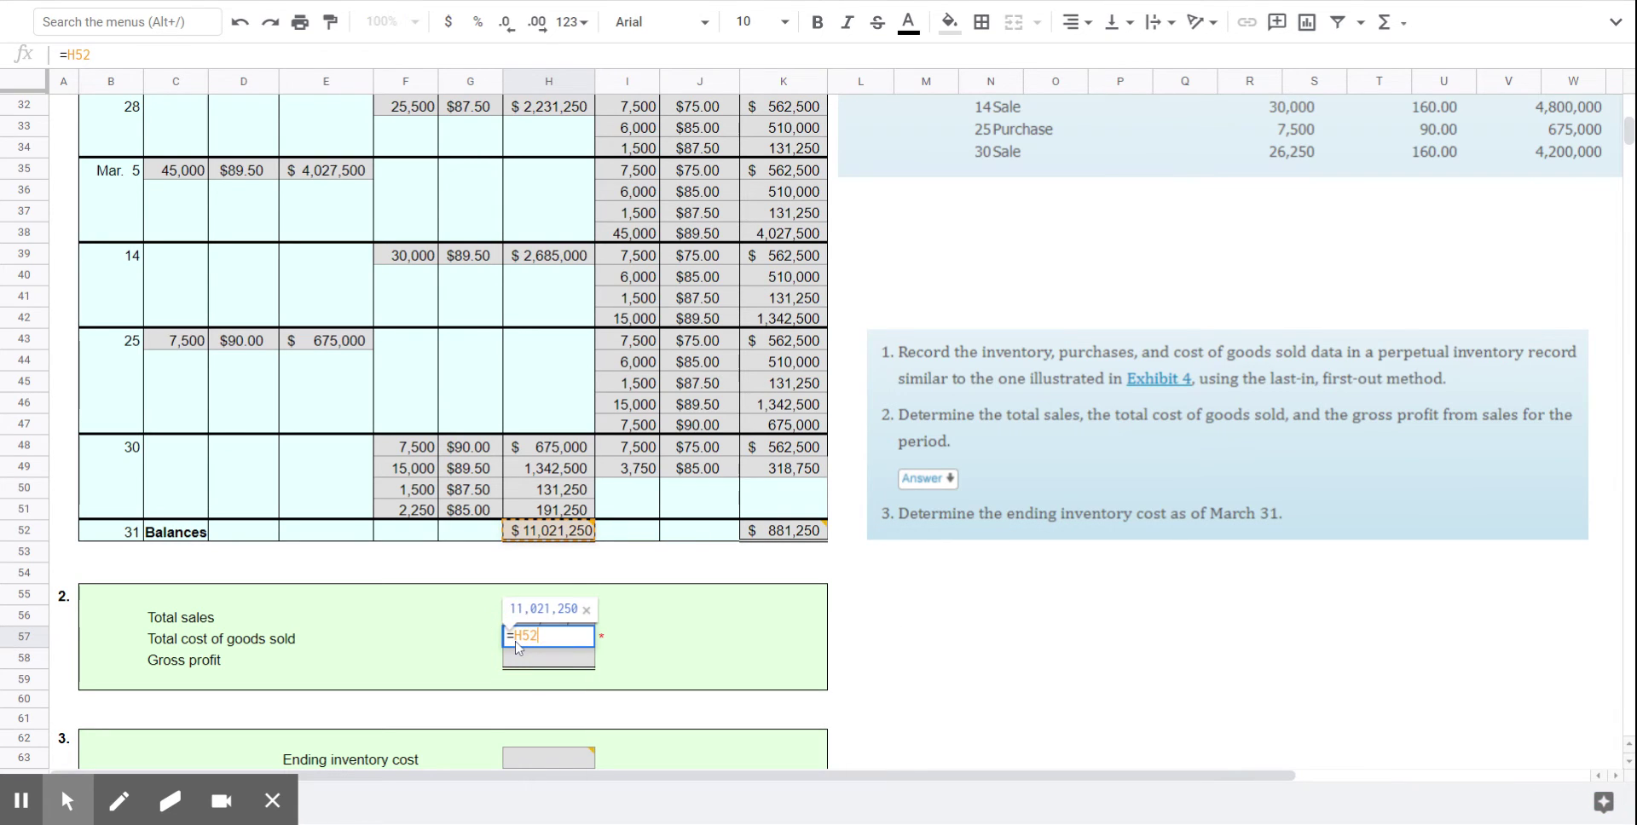
pyautogui.press('Home')
pyautogui.write('-')
pyautogui.press('Return')
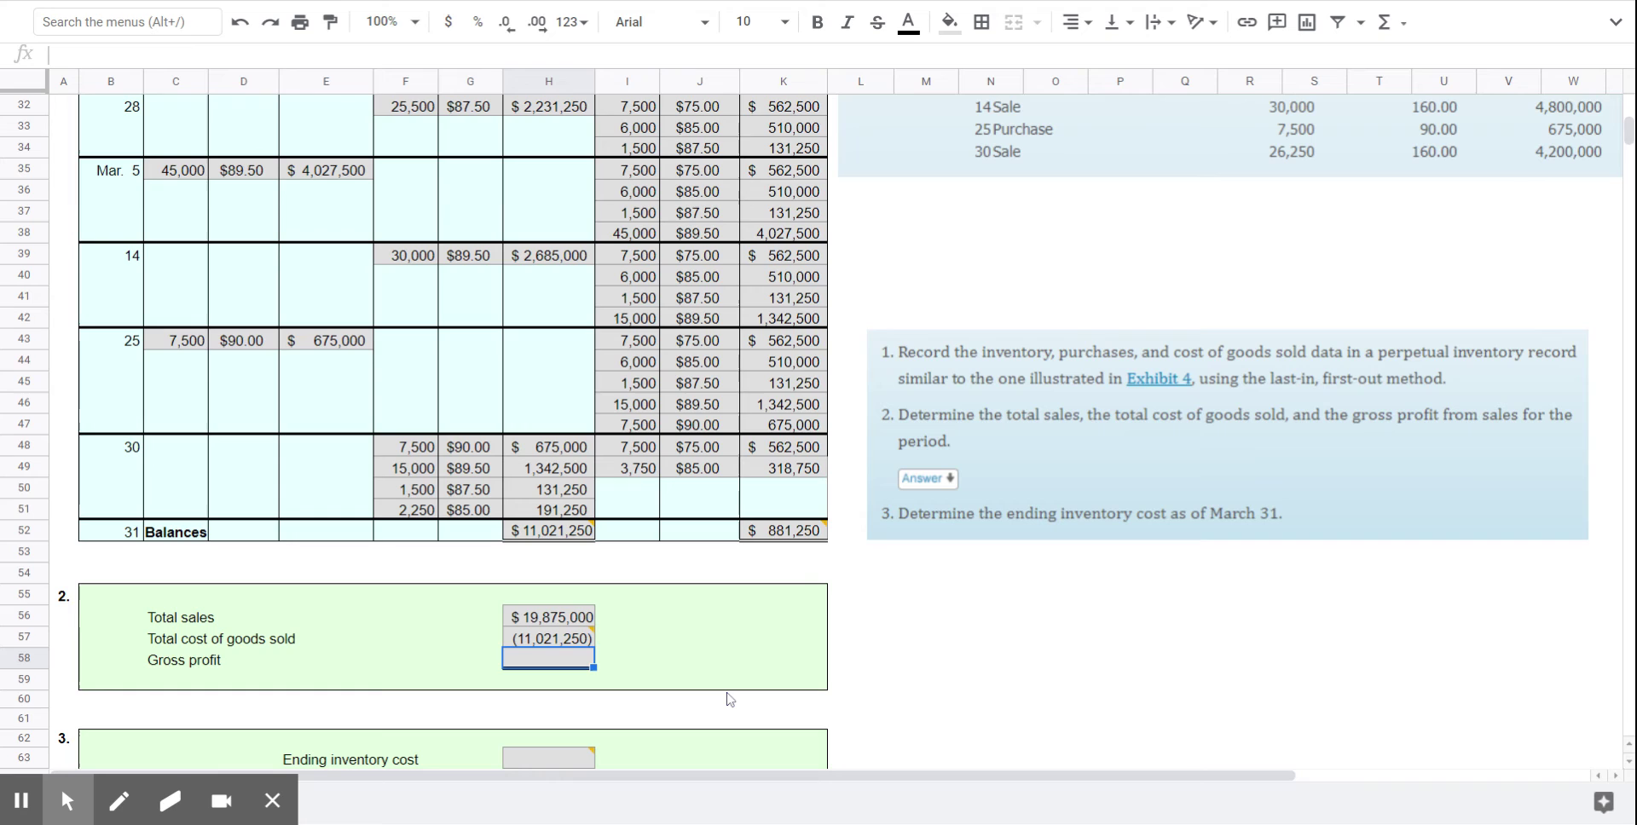
# - Calculate Gross profit in H58 by adding total sales and the negative cost of goods sold with =H56+H57
pyautogui.write('=')
pyautogui.press('Up')
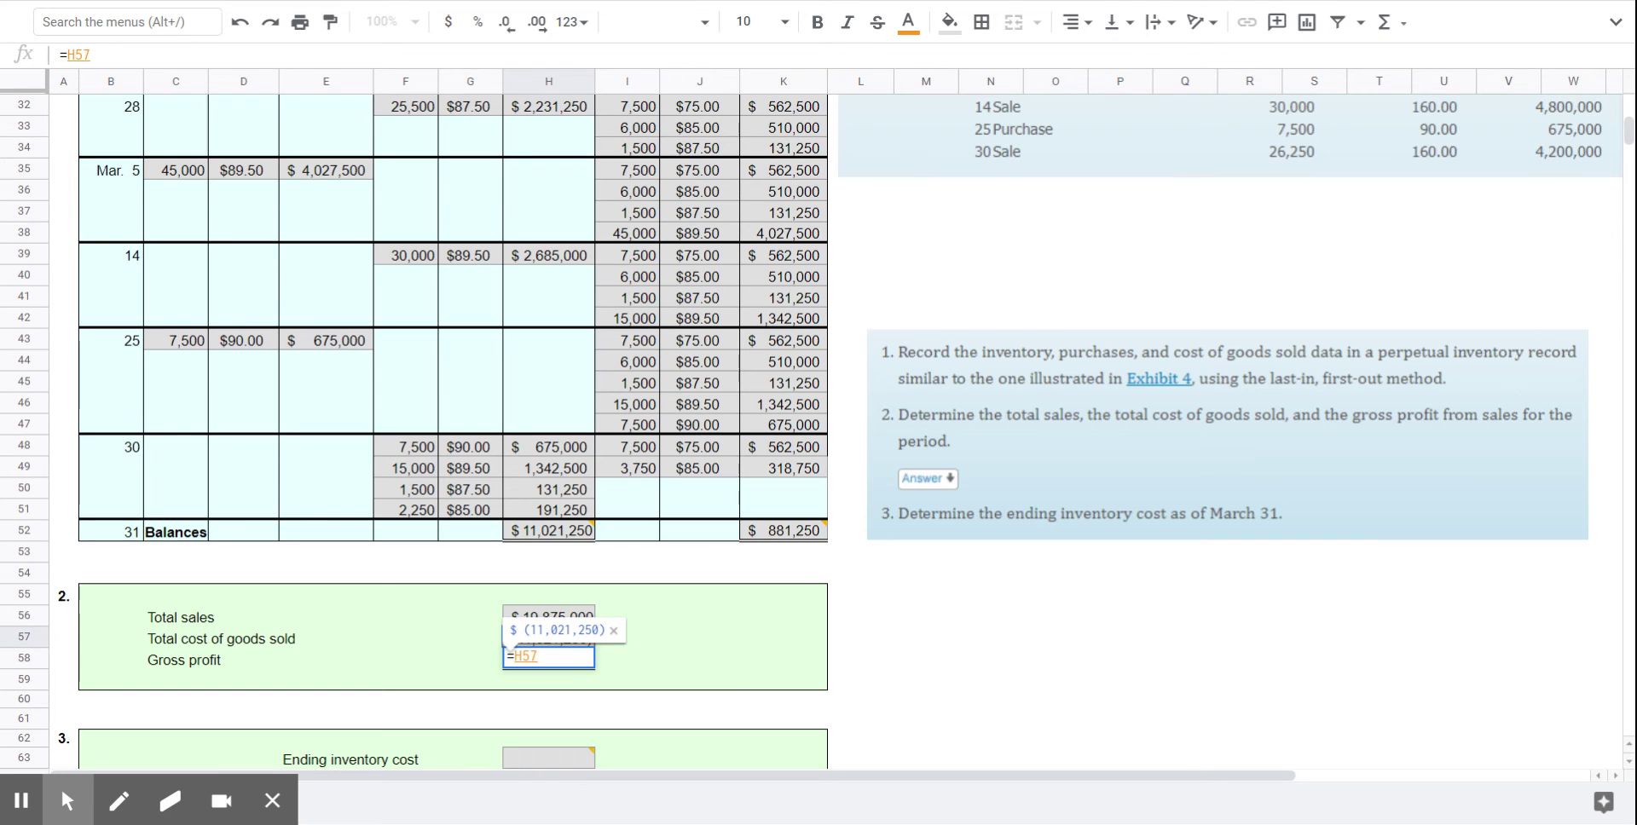
pyautogui.press('Up')
pyautogui.write('+')
pyautogui.press('Up')
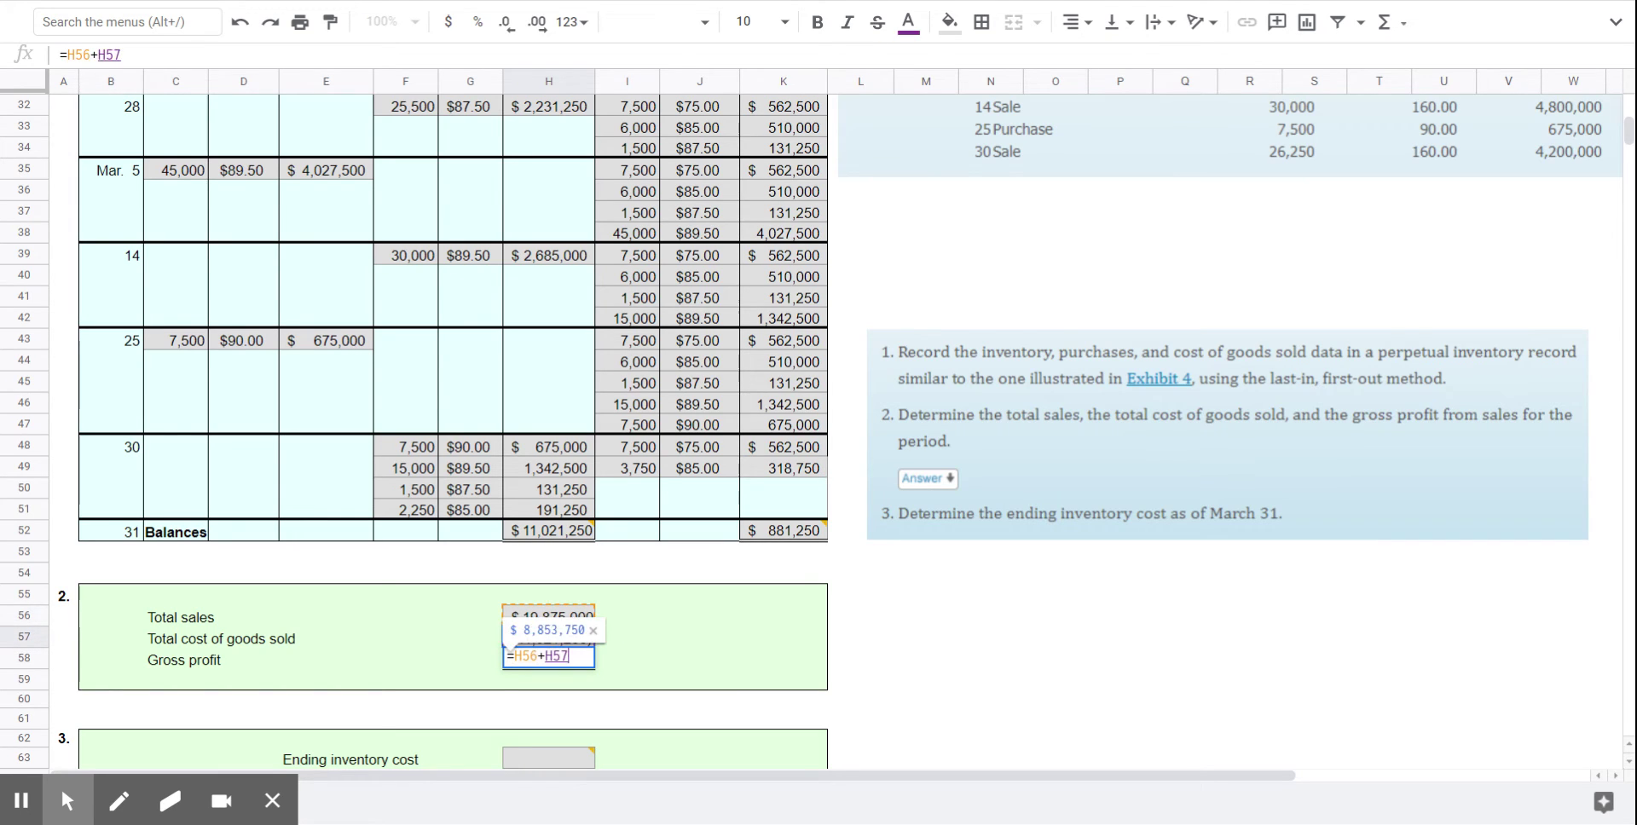
pyautogui.press('Return')
# - Try to replace the Gross profit formula in H58 with total sales minus total cost of goods sold
pyautogui.press('Up')
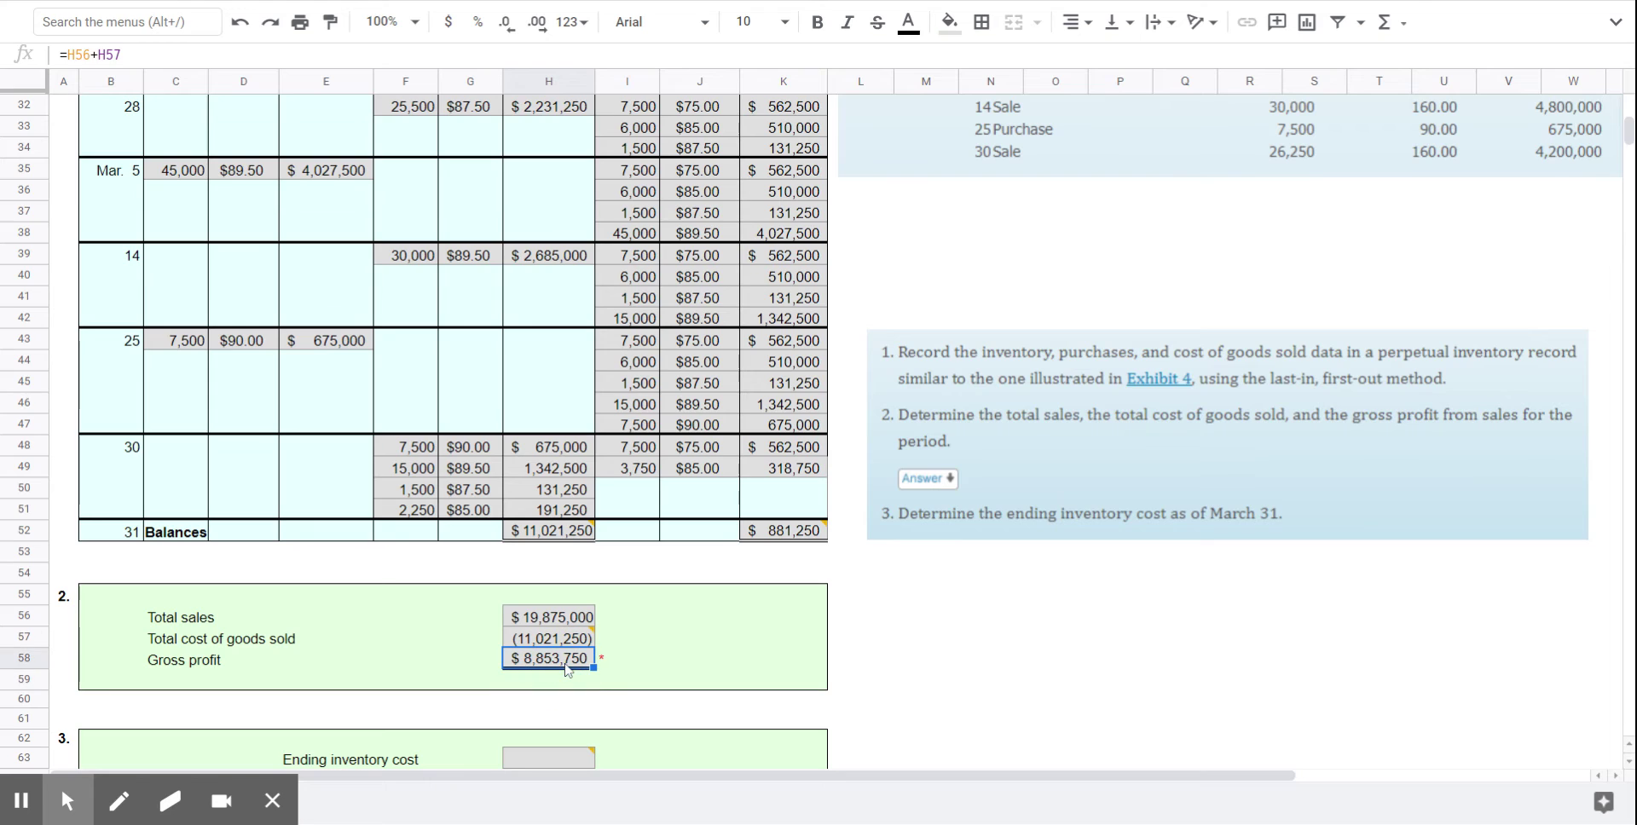
pyautogui.write('=')
pyautogui.press('Up')
pyautogui.press('Up')
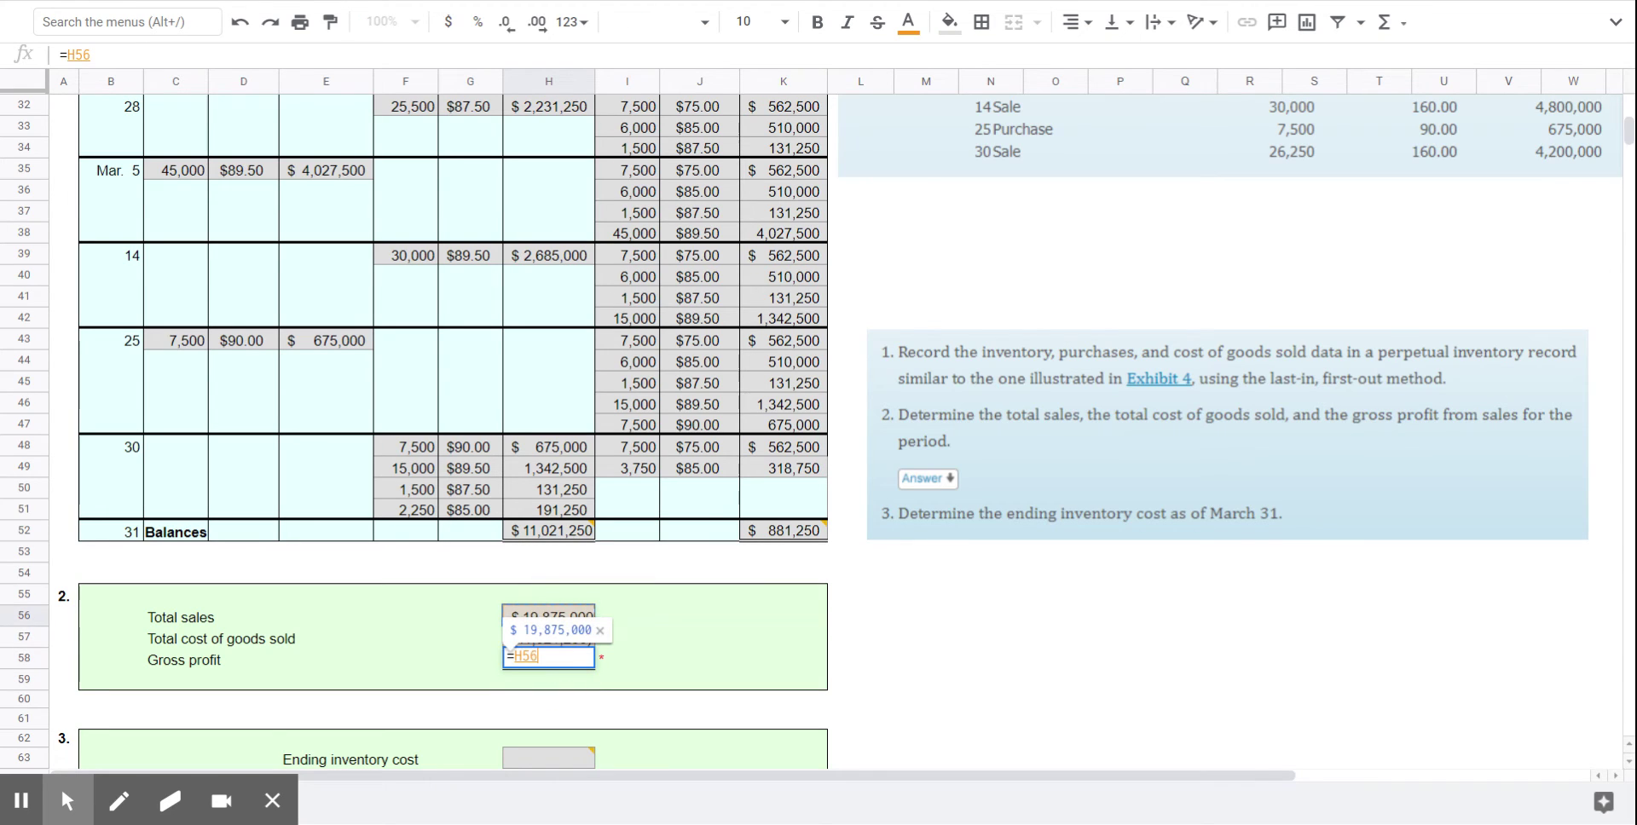
pyautogui.write('-H57')
pyautogui.press('Return')
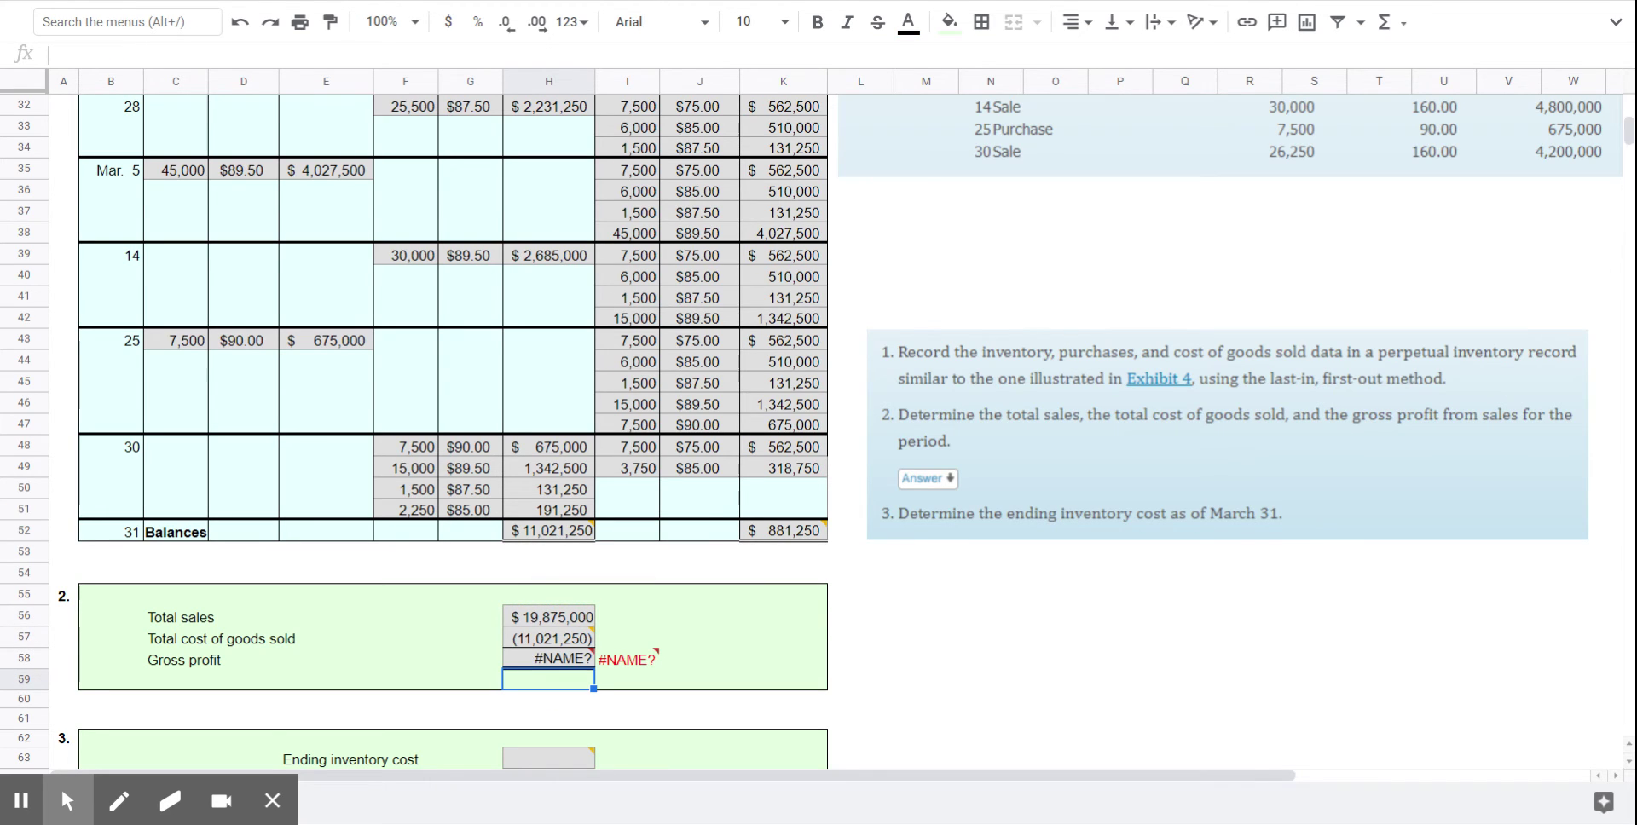
# - Enter the Gross profit formula in H58 again as =H56+H57
pyautogui.press('Up')
pyautogui.write('=')
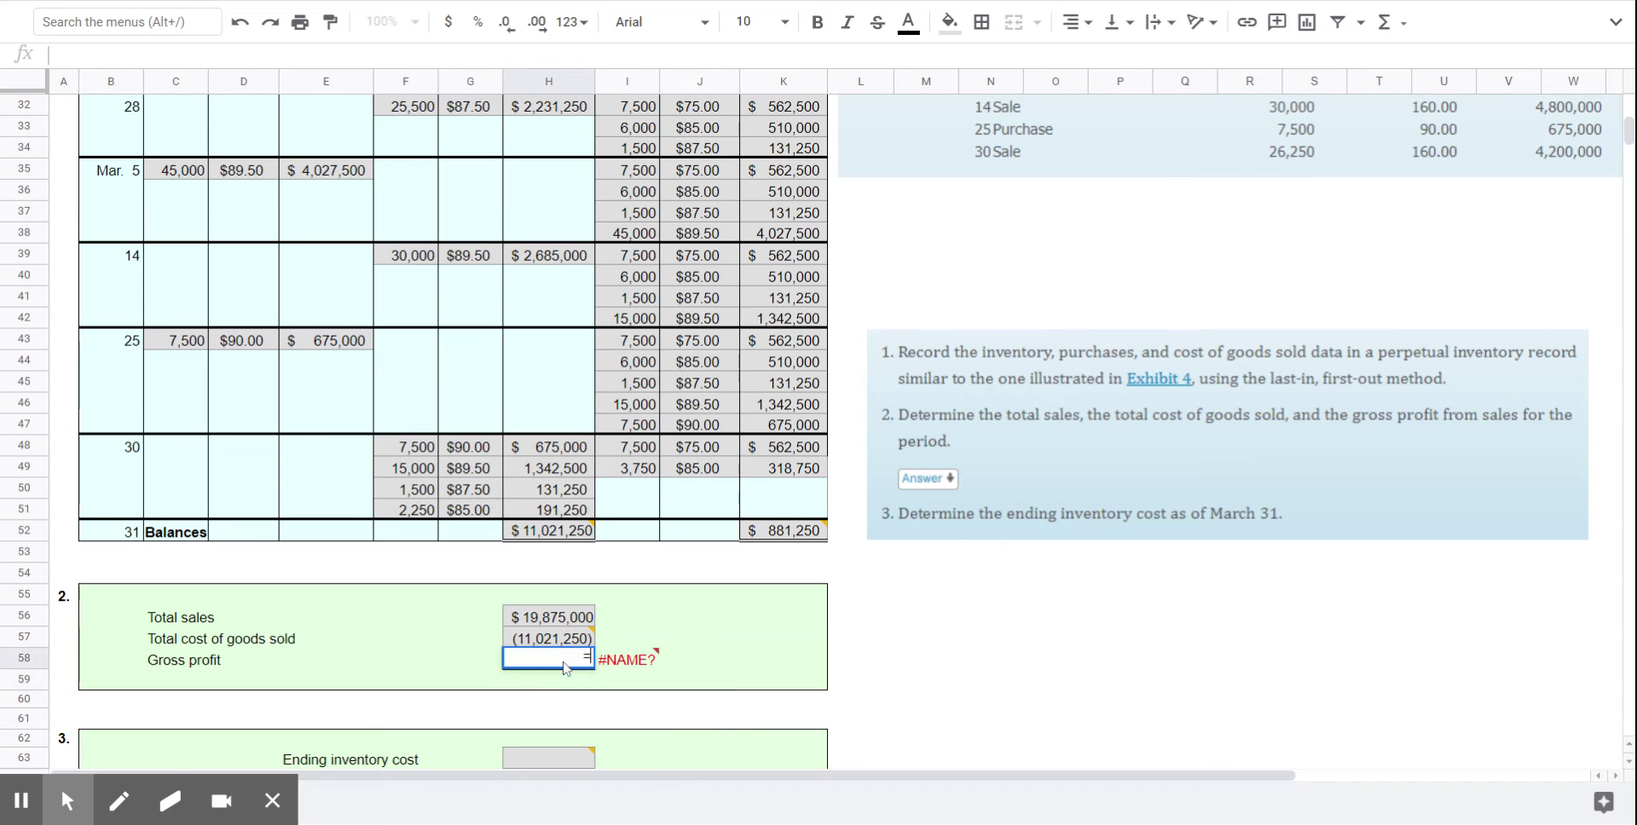
pyautogui.press('Up')
pyautogui.press('Up')
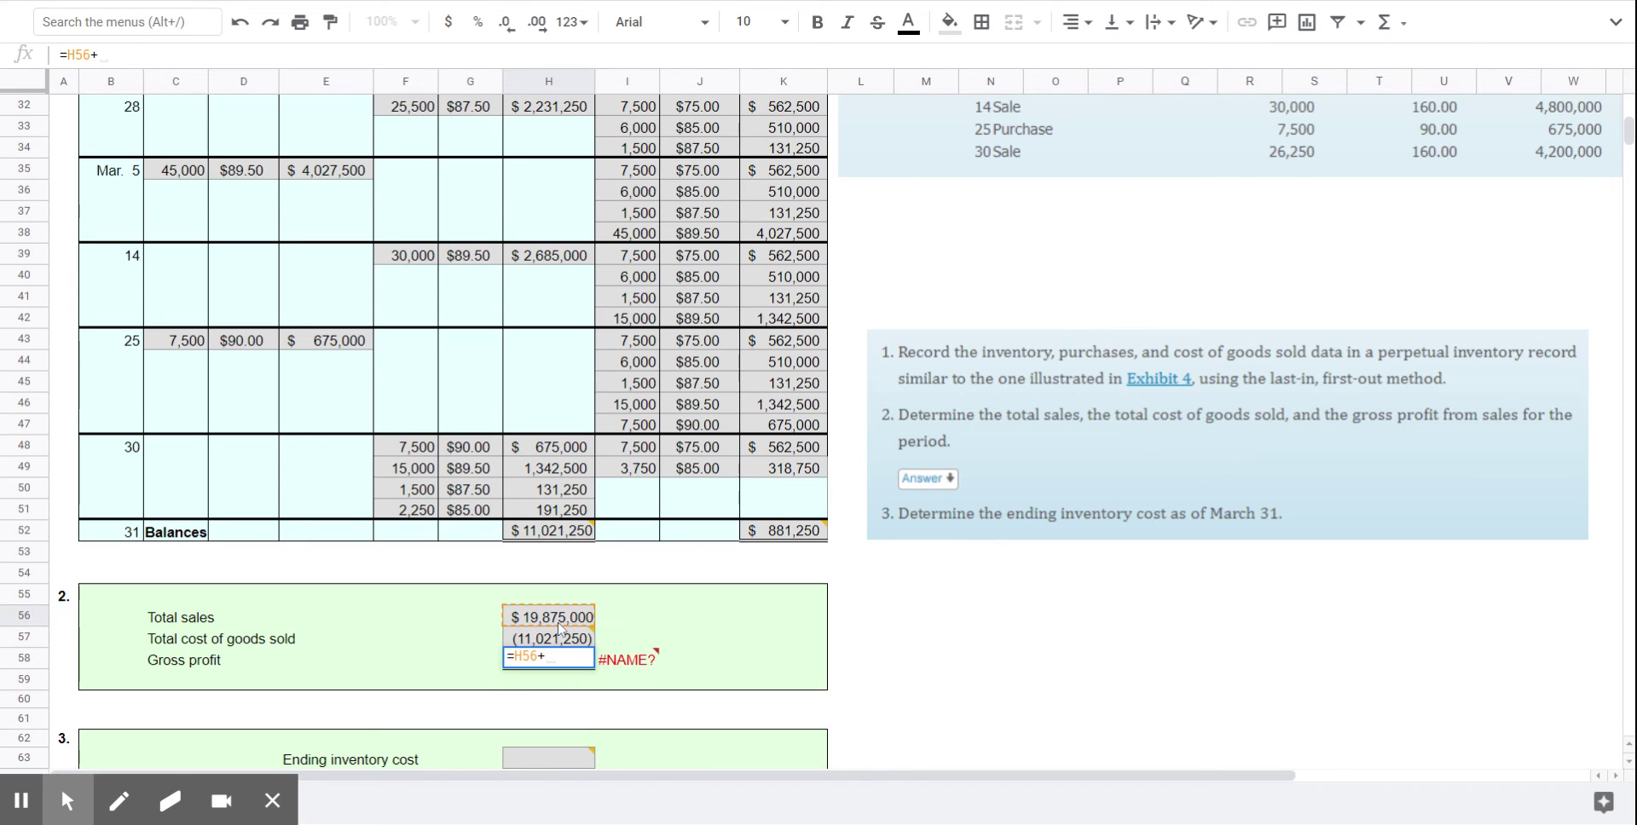
pyautogui.write('+')
pyautogui.press('Up')
pyautogui.press('Return')
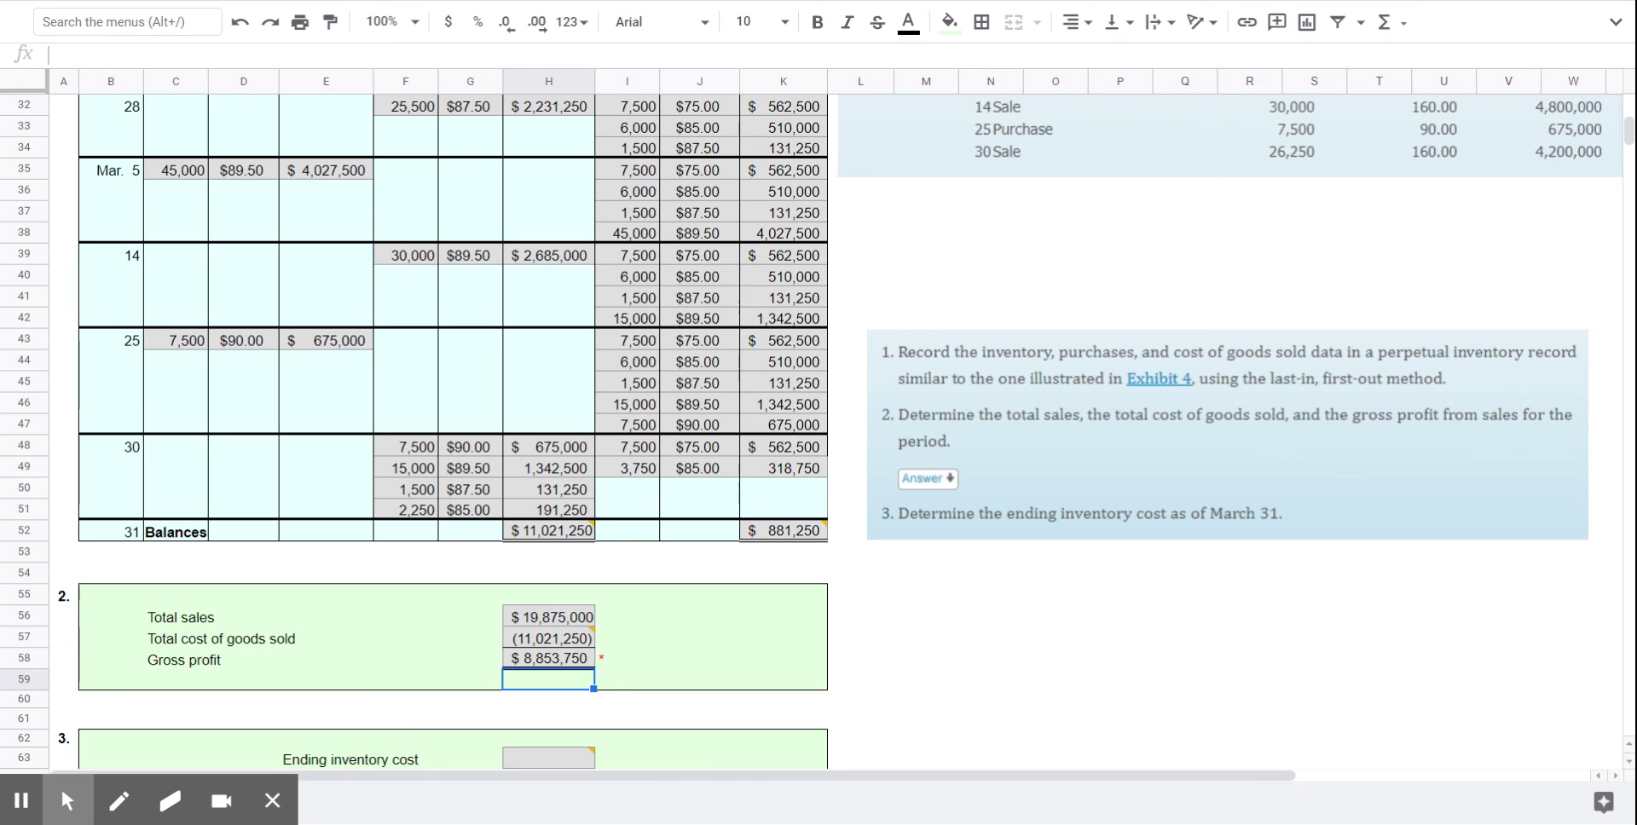
pyautogui.click(1057, 659)
# - Link Ending inventory cost in H63 to the March 31 inventory balance with =K52
pyautogui.scroll(-2, 1036, 716)
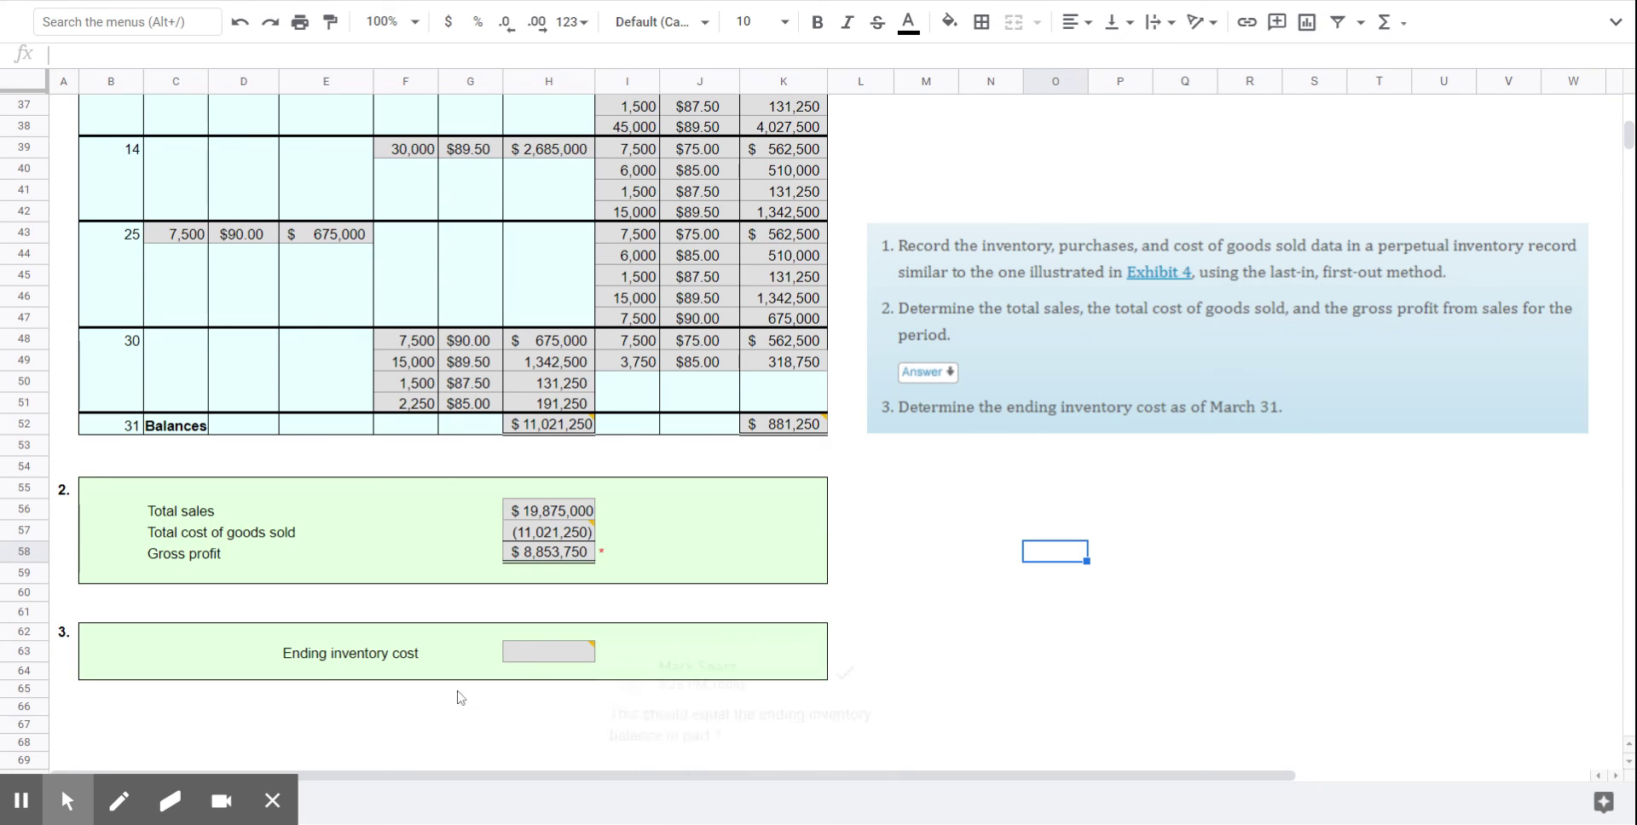
pyautogui.click(545, 660)
pyautogui.write('=')
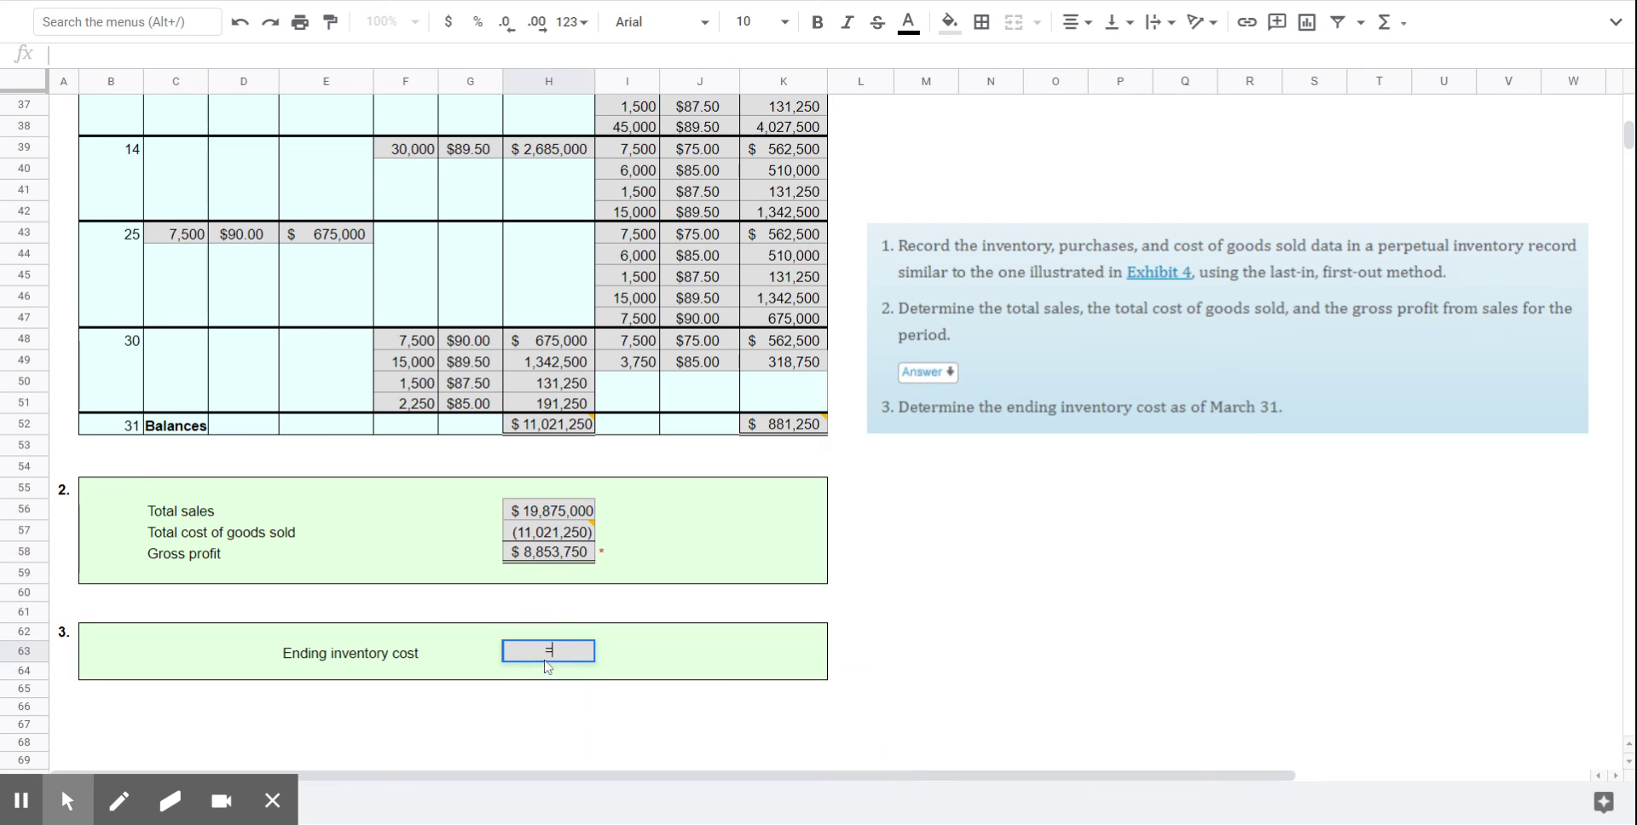
pyautogui.click(785, 432)
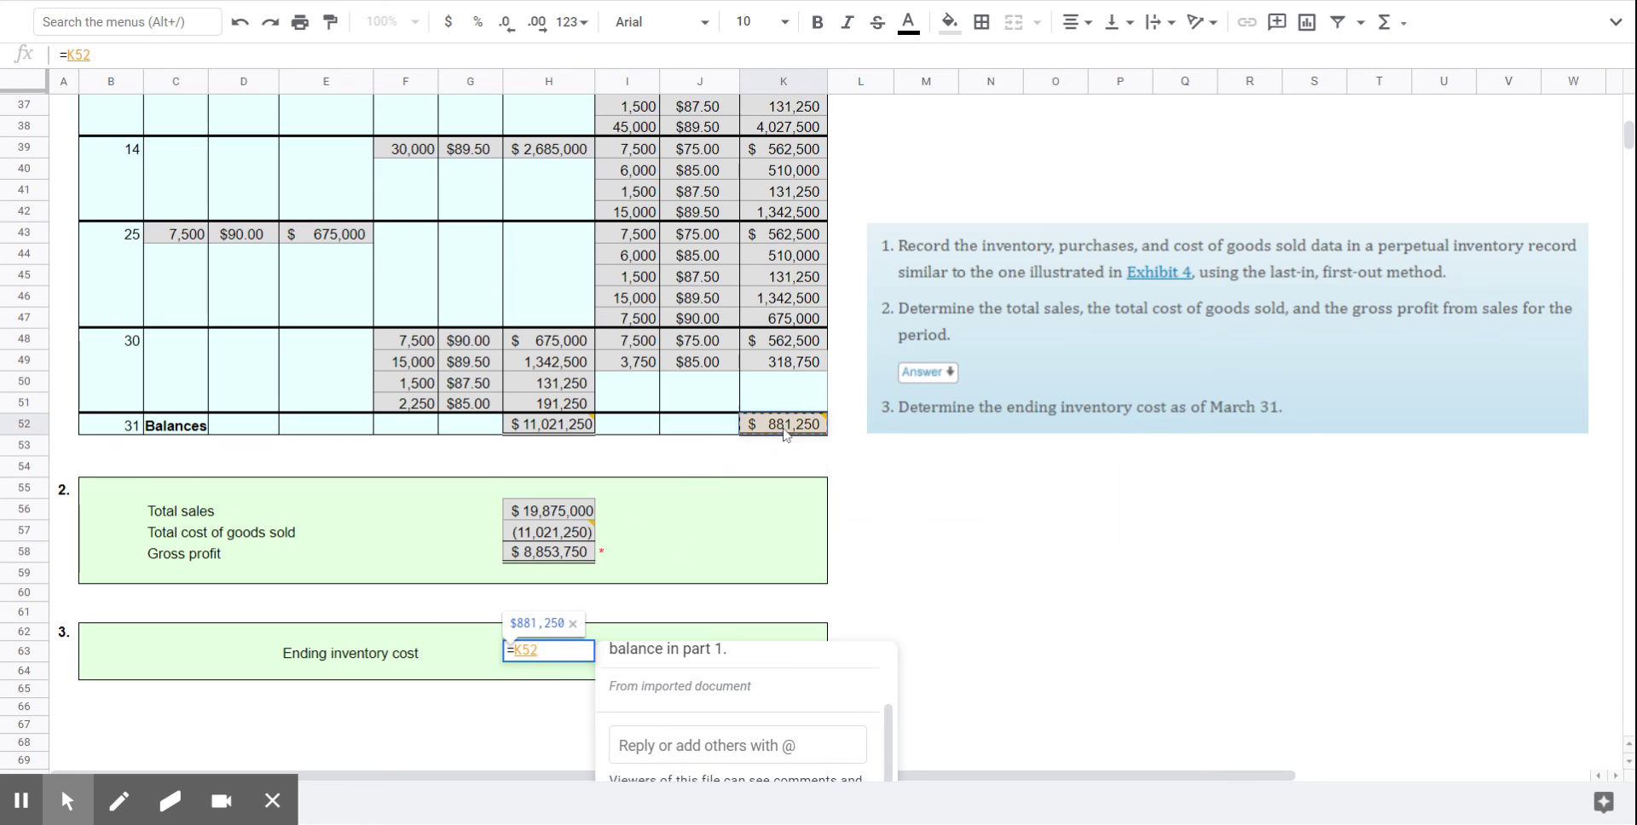
pyautogui.press('Return')
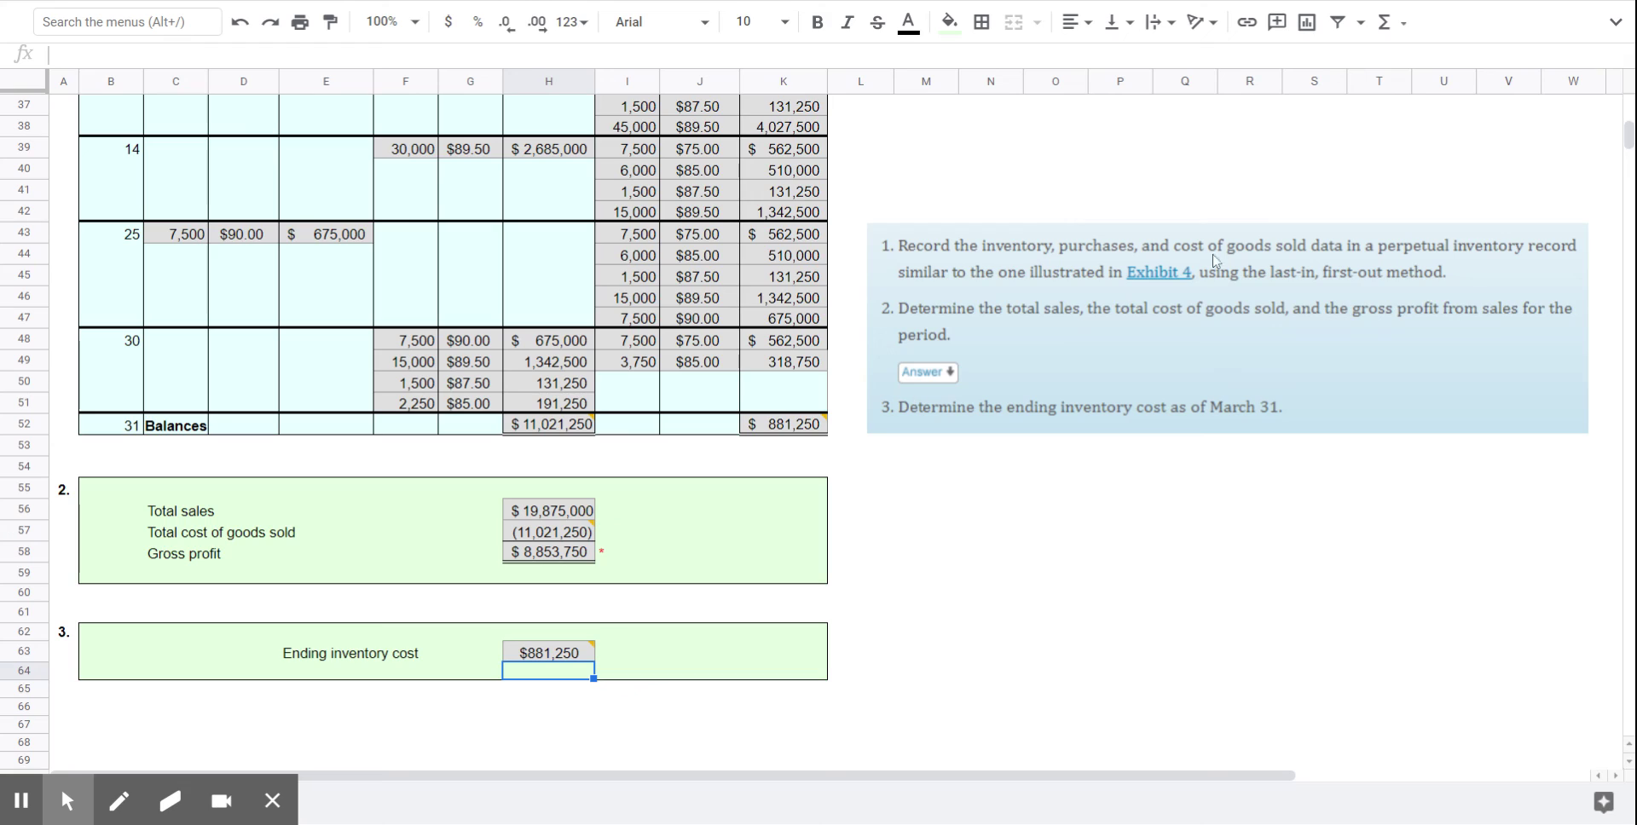
pyautogui.moveTo(62, 800)
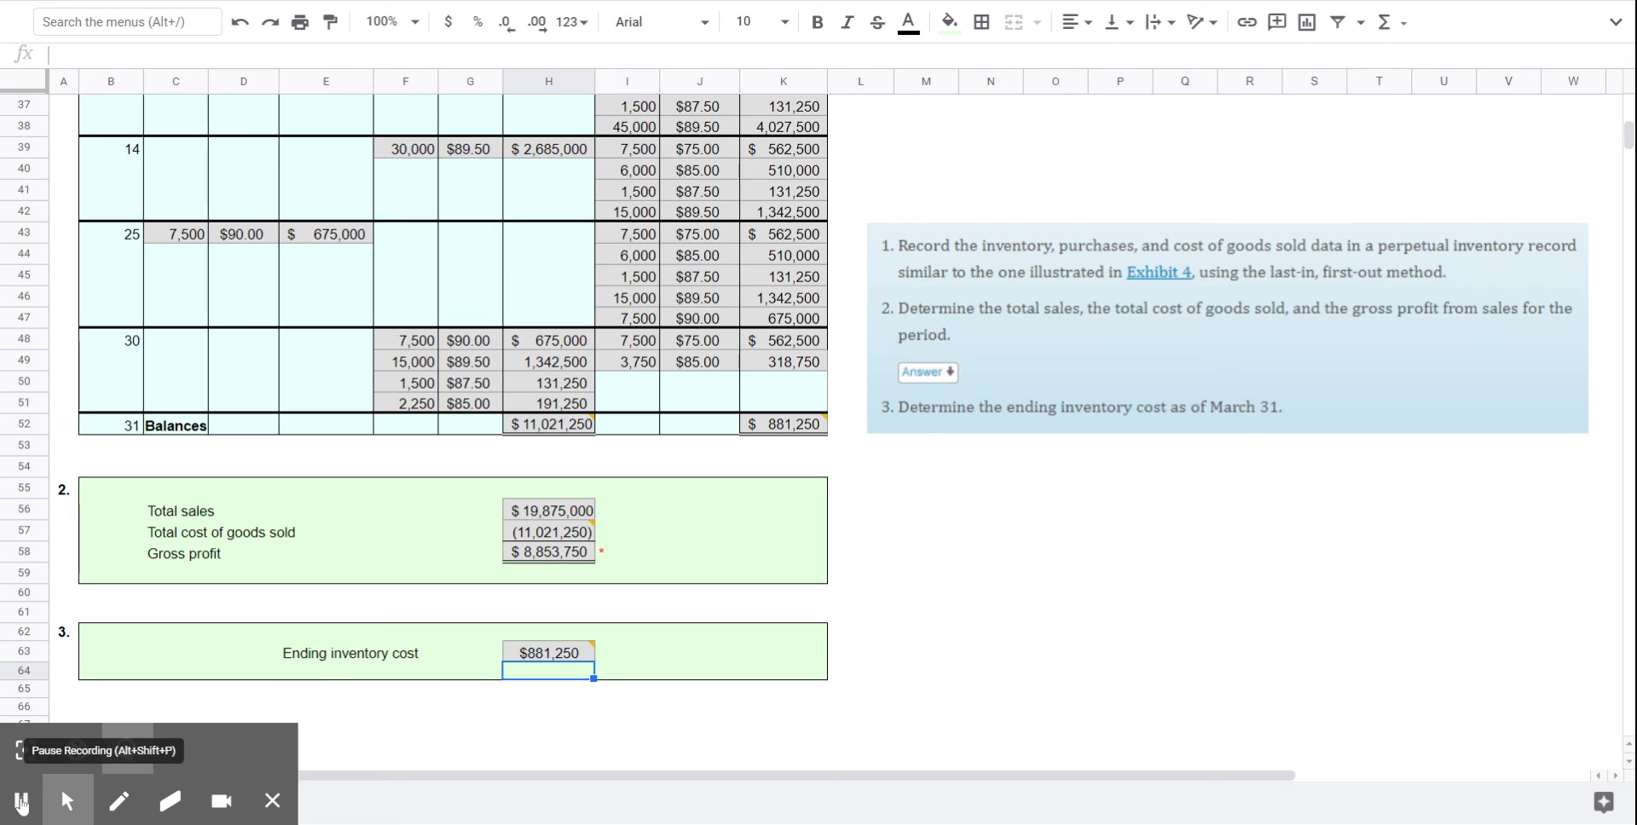